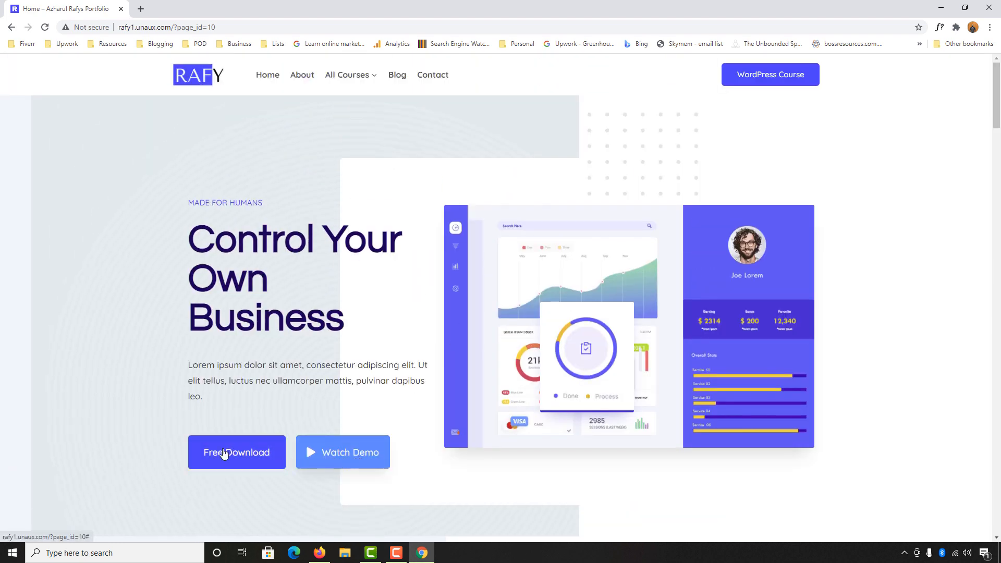
Scroll down through the finished RAFY portfolio demo site on rafy1.unaux.com
{"action": "scroll", "coordinate": [690, 393], "scroll_direction": "down", "scroll_amount": 9}
{"action": "scroll", "coordinate": [691, 299], "scroll_direction": "down", "scroll_amount": 2}
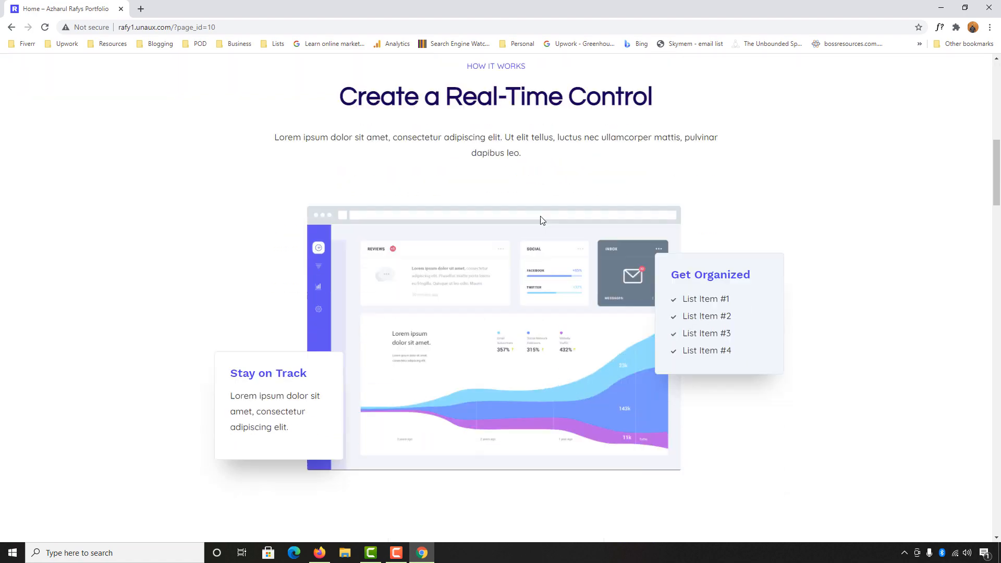
{"action": "scroll", "coordinate": [603, 401], "scroll_direction": "down", "scroll_amount": 3}
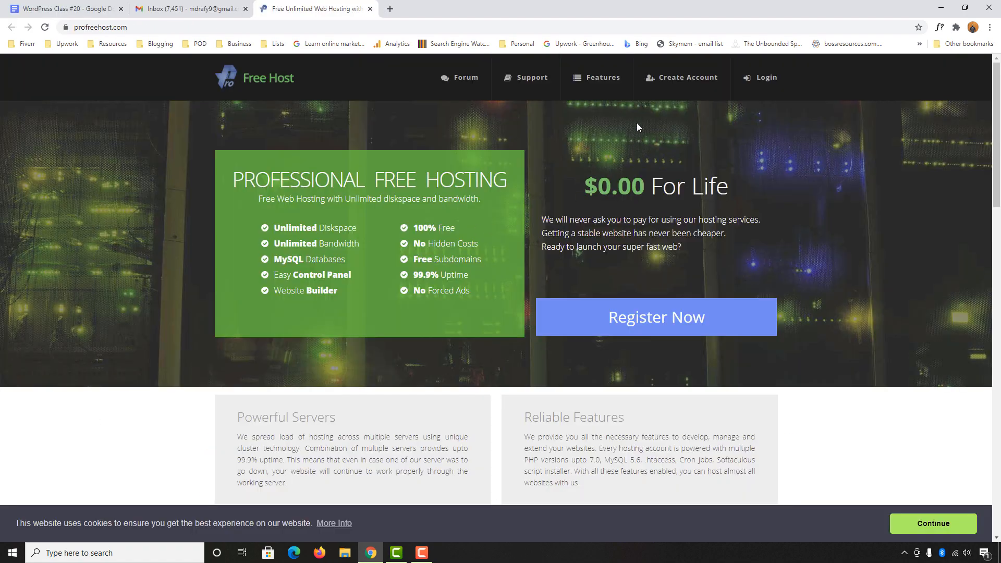
Register a new free ProFreeHost account with the saved e-mail address and a password
{"action": "left_click", "coordinate": [700, 86]}
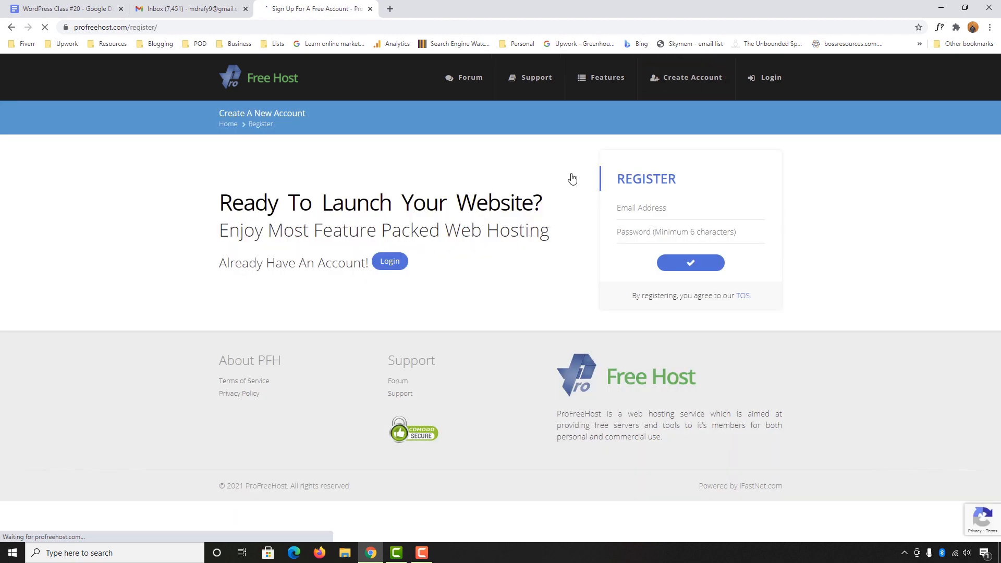
{"action": "left_click", "coordinate": [639, 214]}
{"action": "type", "text": "mdra"}
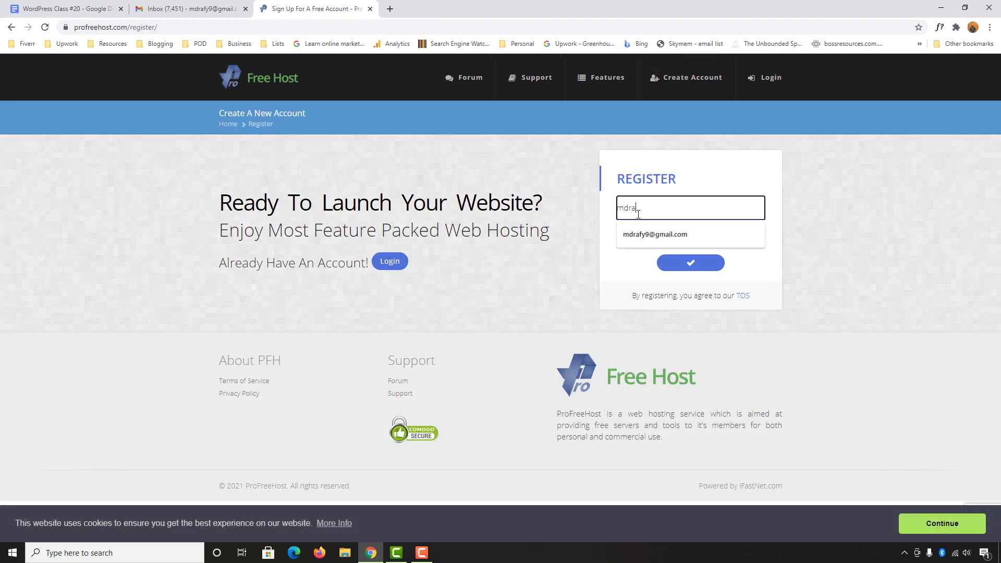
{"action": "type", "text": "fy"}
{"action": "left_click", "coordinate": [634, 234]}
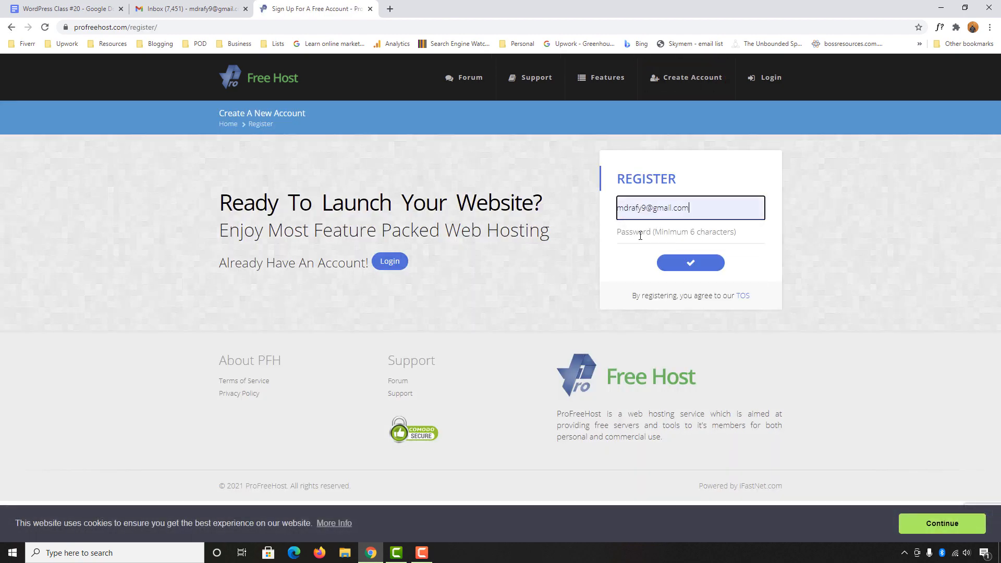
{"action": "left_click", "coordinate": [646, 239]}
{"action": "type", "text": "••••••••••"}
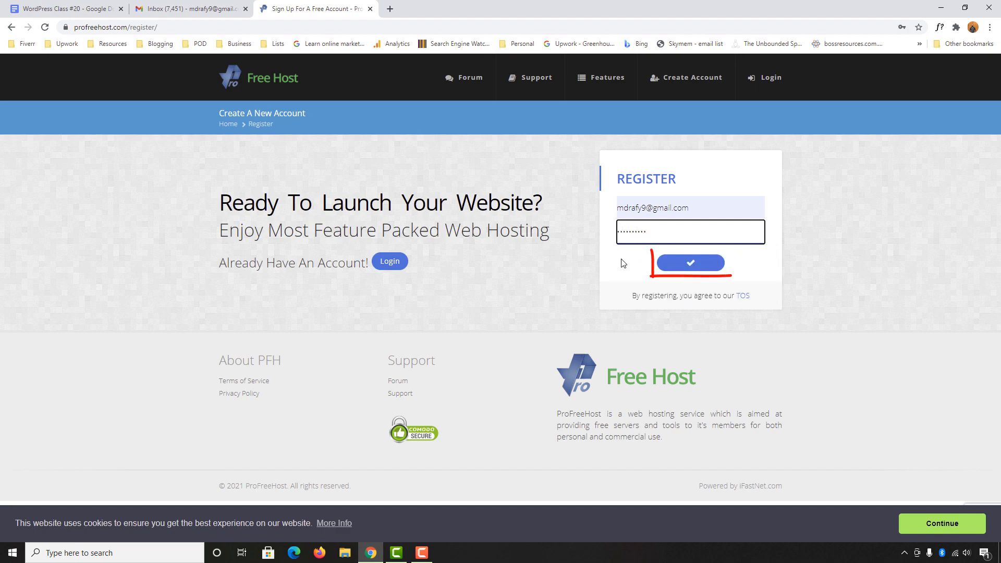
{"action": "left_click", "coordinate": [704, 269]}
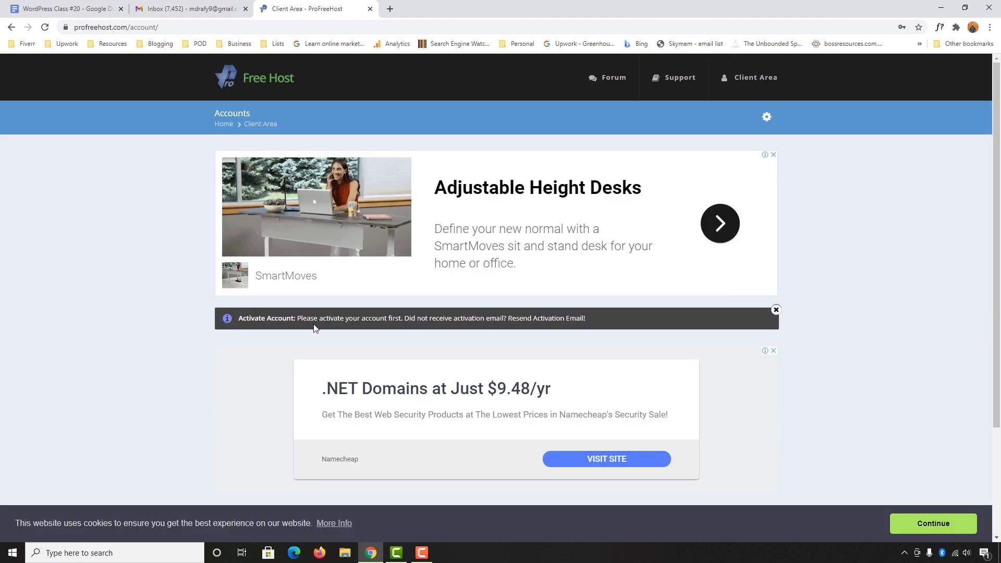
Activate the account through the link in the ProFreeHost activation e-mail in Gmail
{"action": "left_click", "coordinate": [196, 9]}
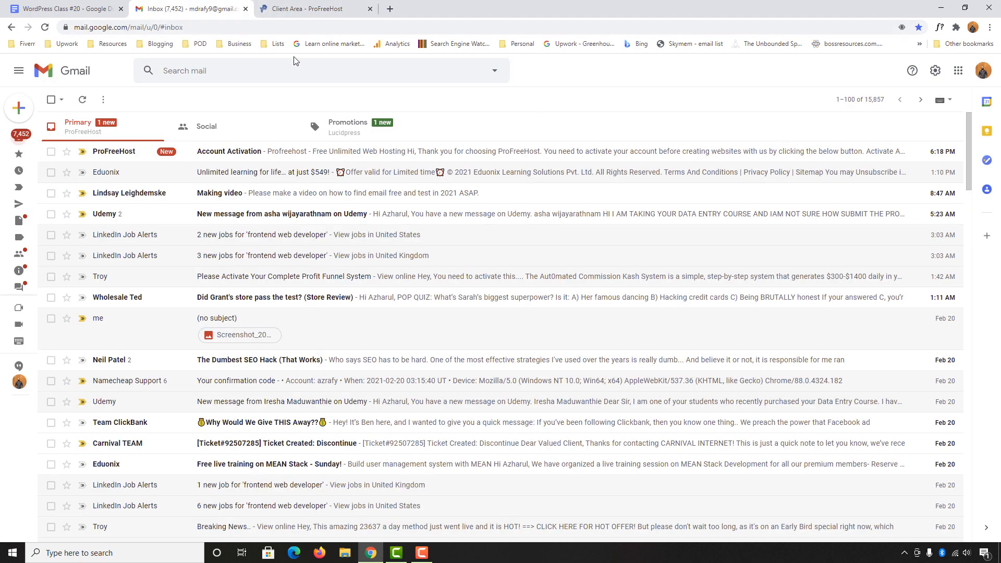
{"action": "left_click", "coordinate": [247, 152]}
{"action": "left_click", "coordinate": [498, 300]}
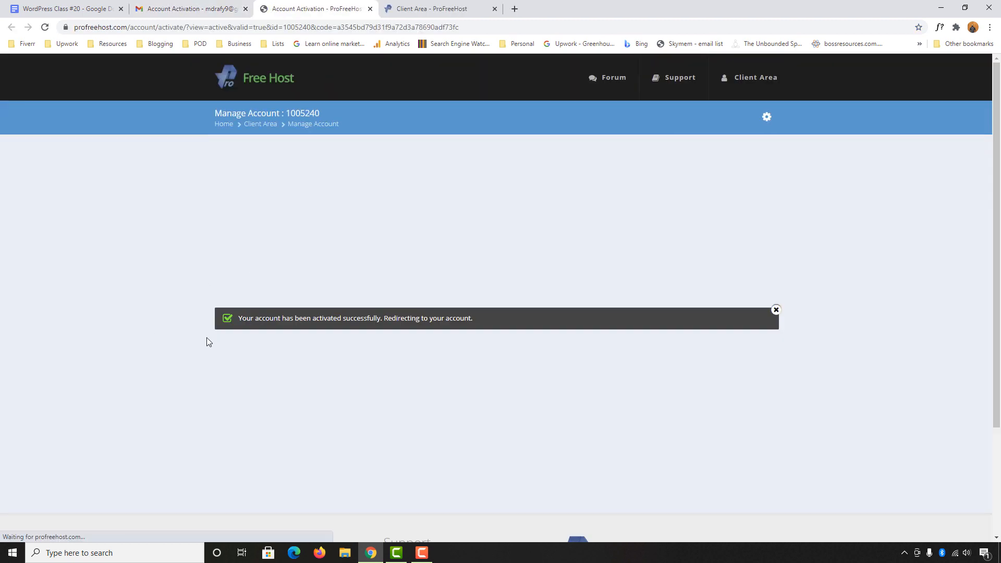
Create a new website named rafy1 on the free unaux.com subdomain
{"action": "left_click", "coordinate": [733, 319]}
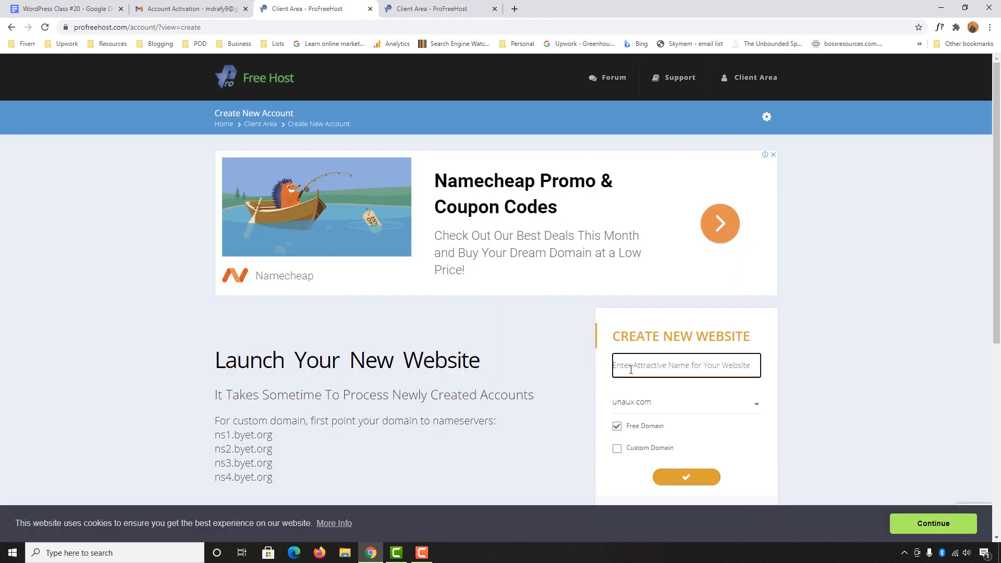
{"action": "left_click", "coordinate": [631, 369]}
{"action": "type", "text": "rafy1"}
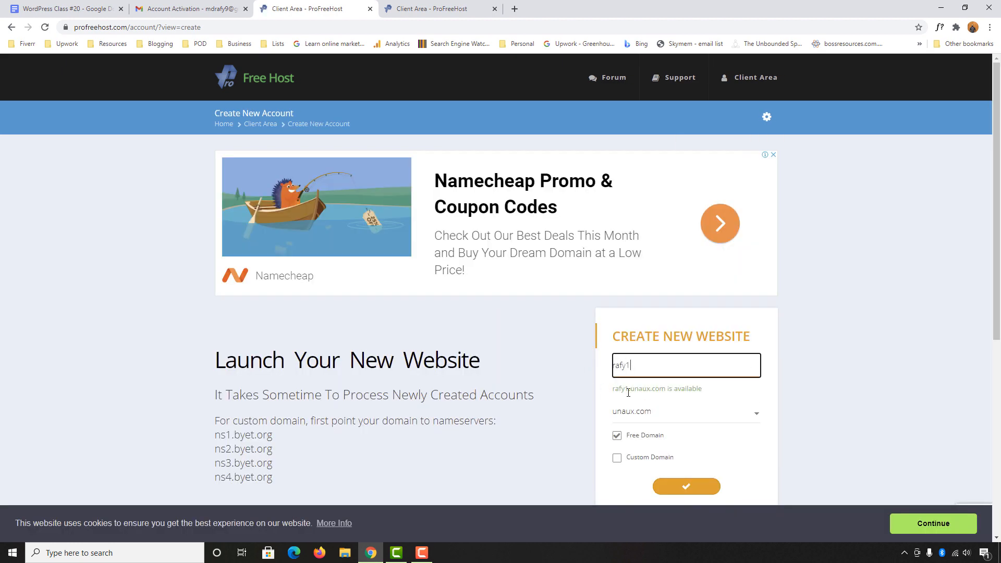
{"action": "scroll", "coordinate": [618, 393], "scroll_direction": "down", "scroll_amount": 1}
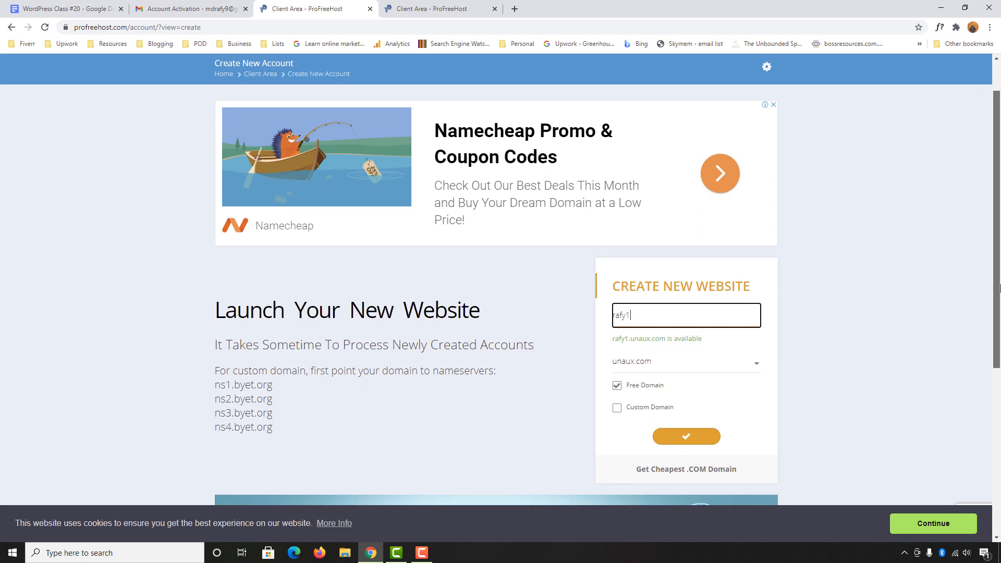
{"action": "left_click", "coordinate": [686, 441]}
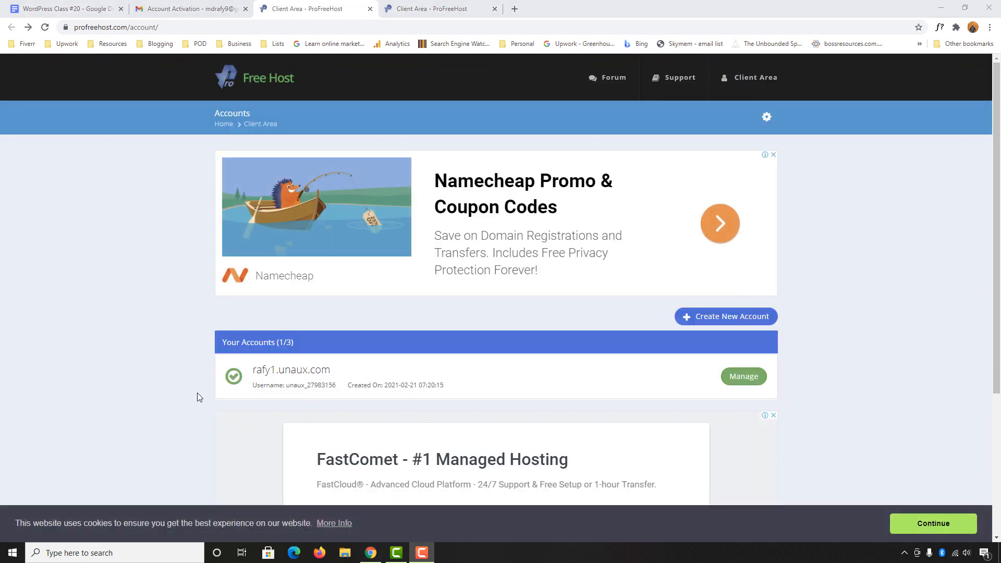
Review the rafy1.unaux.com Manage overview and open the new site in its own tab
{"action": "left_click", "coordinate": [743, 385]}
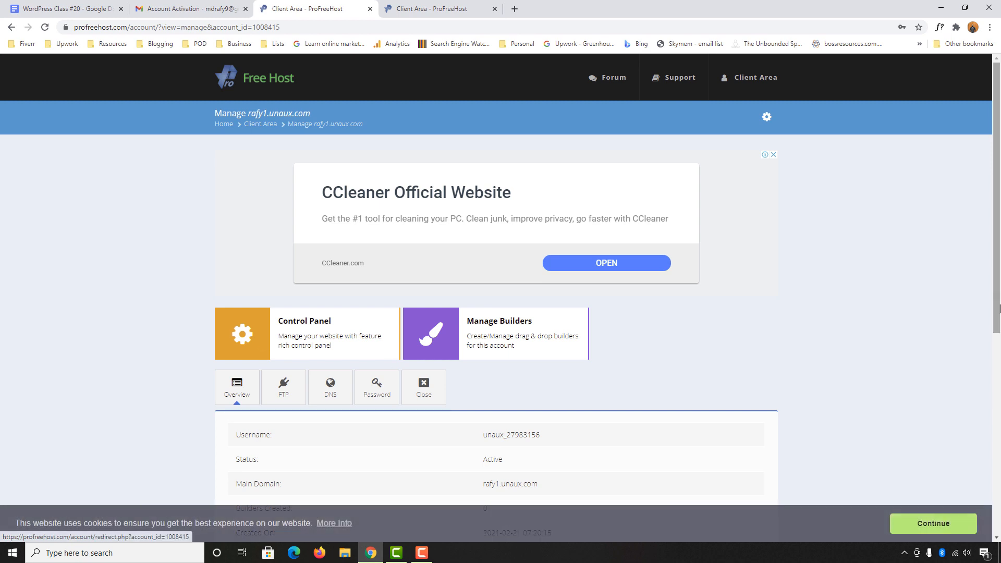
{"action": "scroll", "coordinate": [261, 317], "scroll_direction": "down", "scroll_amount": 2}
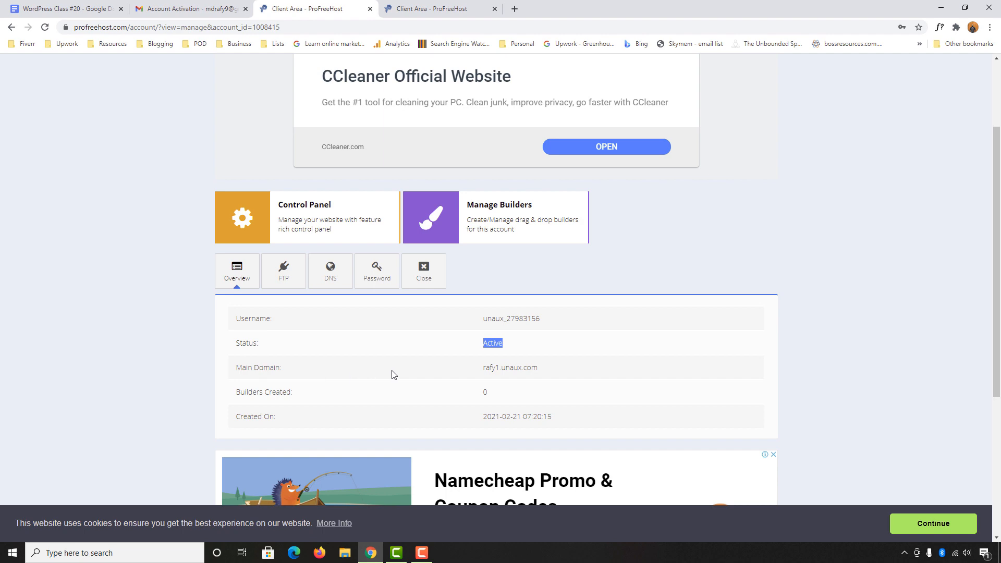
{"action": "left_click", "coordinate": [507, 372]}
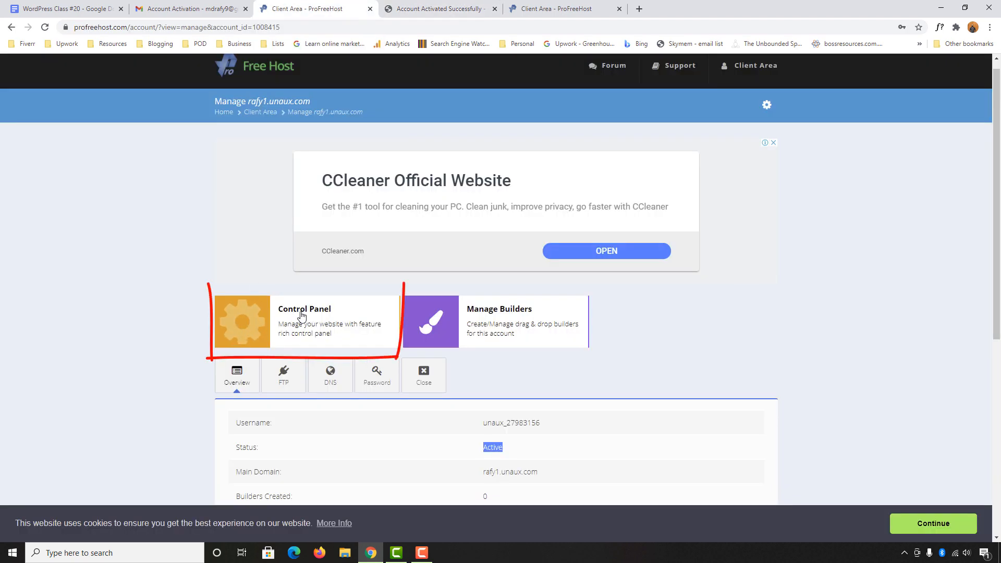
Launch the hosting control panel and expand the certificate warning's advanced options
{"action": "left_click", "coordinate": [305, 311]}
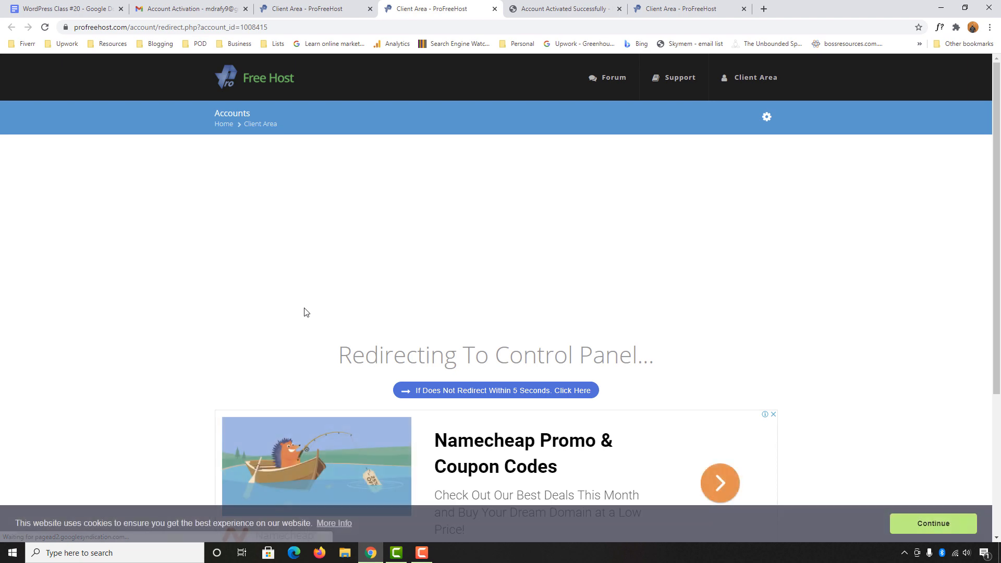
{"action": "scroll", "coordinate": [216, 313], "scroll_direction": "down", "scroll_amount": 1}
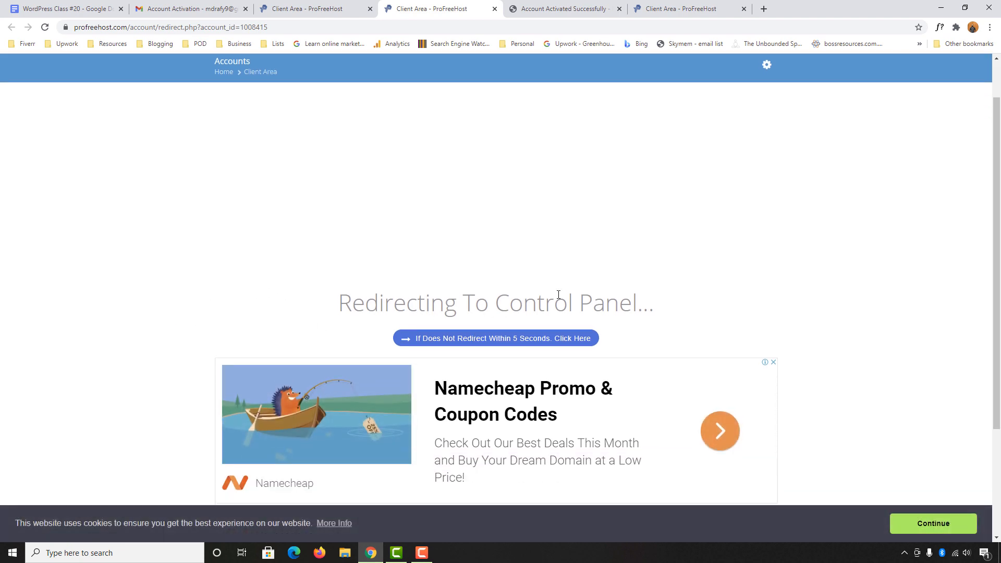
{"action": "scroll", "coordinate": [416, 309], "scroll_direction": "up", "scroll_amount": 1}
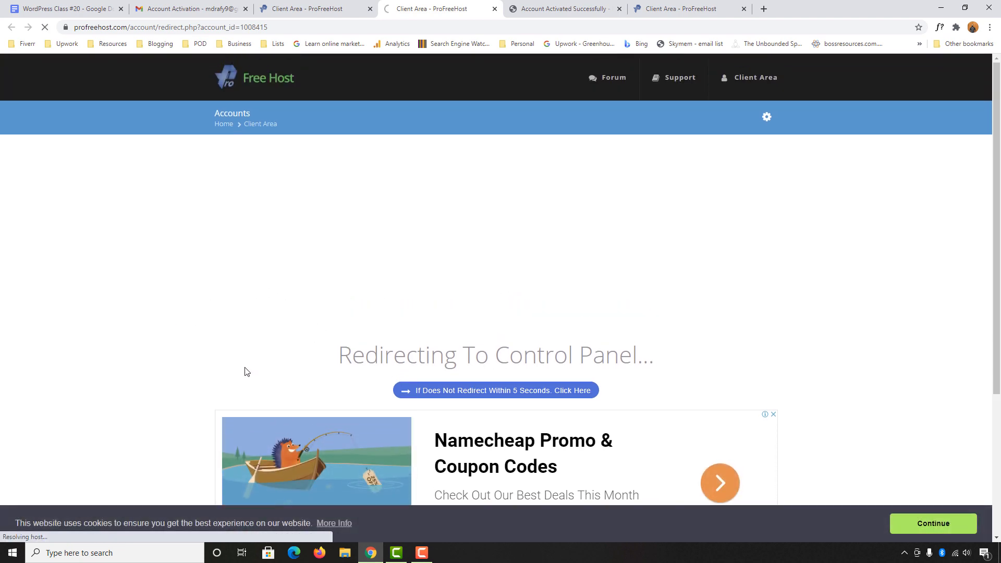
{"action": "left_click", "coordinate": [372, 337]}
Proceed past the cpanel.unaux.com warning, resubmit the login, and approve service e-mails
{"action": "left_click", "coordinate": [416, 427]}
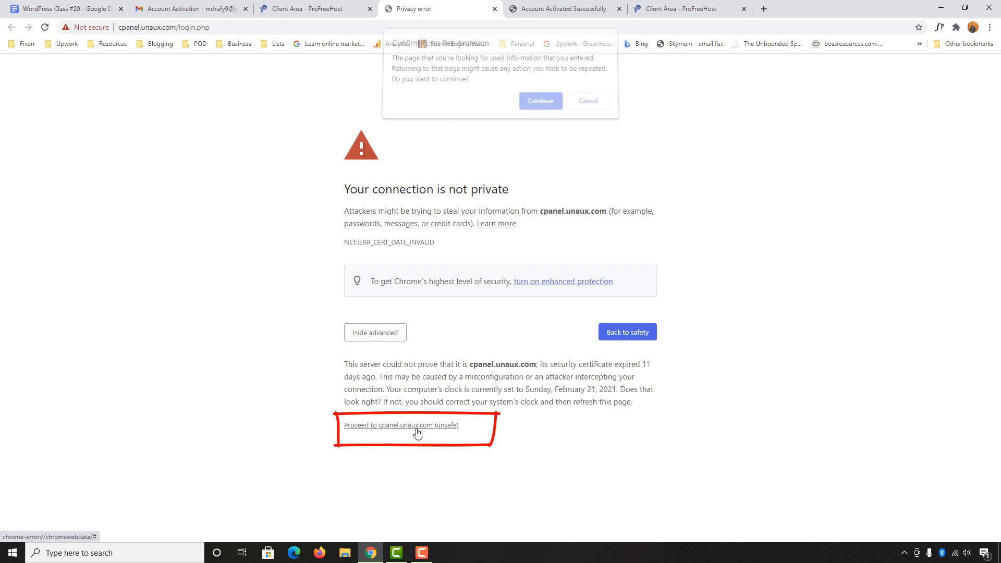
{"action": "left_click", "coordinate": [541, 107]}
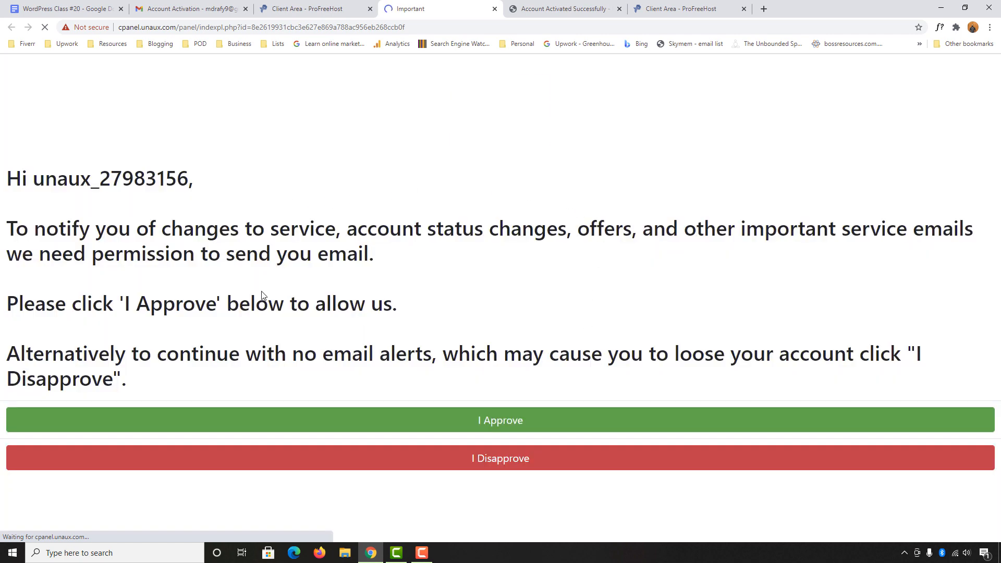
{"action": "left_click", "coordinate": [501, 421]}
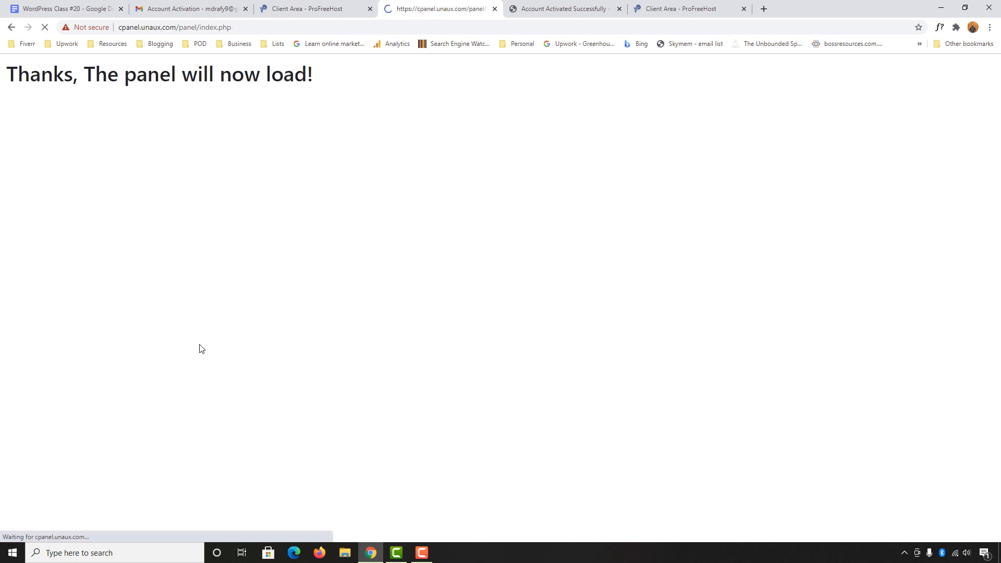
{"action": "scroll", "coordinate": [595, 301], "scroll_direction": "down", "scroll_amount": 2}
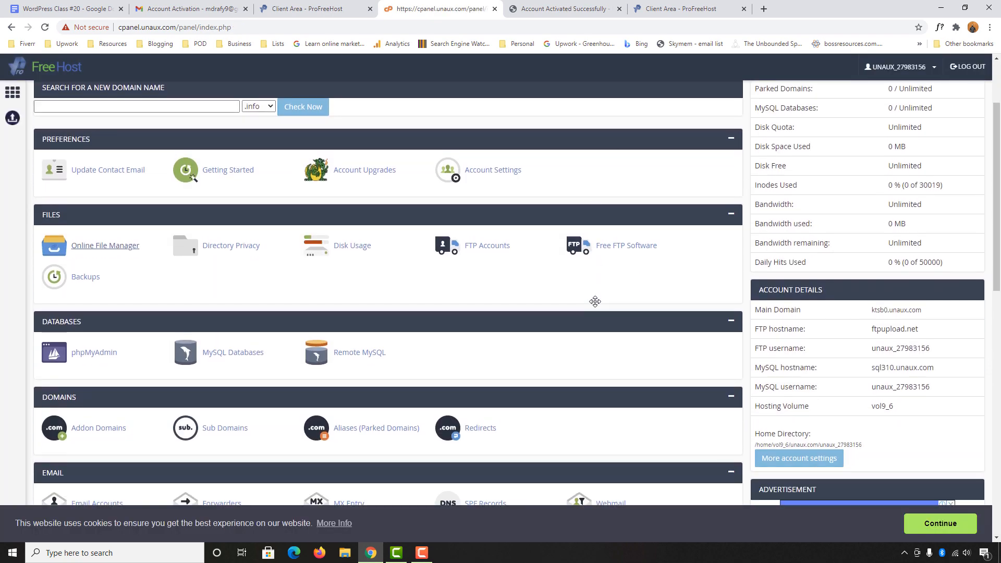
{"action": "scroll", "coordinate": [595, 302], "scroll_direction": "down", "scroll_amount": 8}
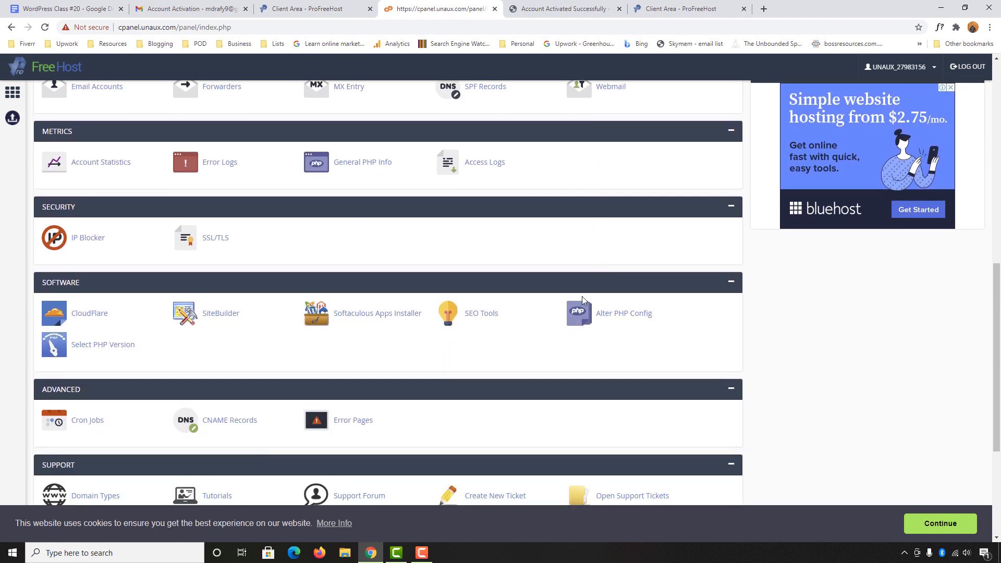
Open Softaculous's WordPress install form with the install directory left at the domain root
{"action": "left_click", "coordinate": [356, 313]}
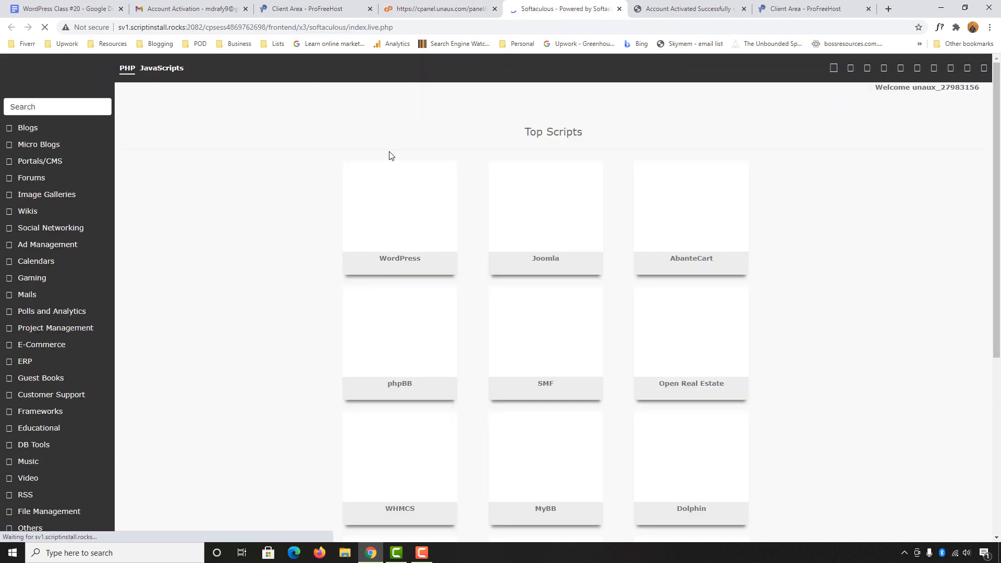
{"action": "mouse_move", "coordinate": [377, 212]}
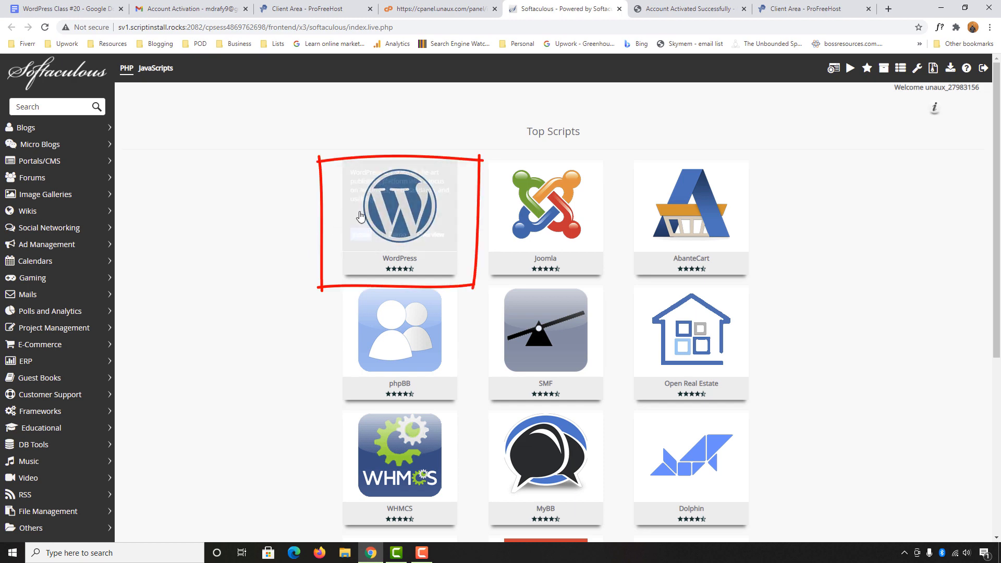
{"action": "left_click", "coordinate": [359, 235]}
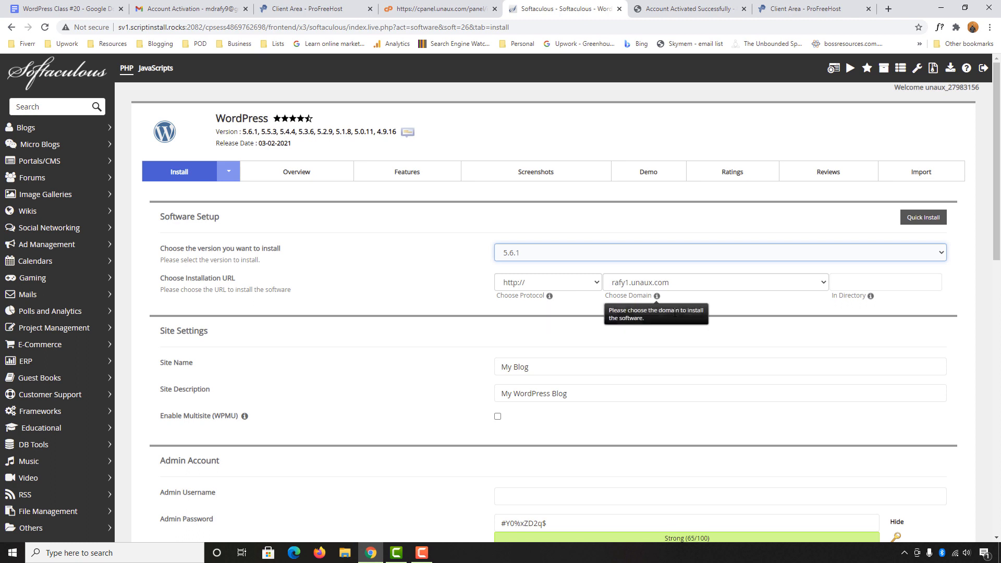
{"action": "left_click", "coordinate": [842, 284]}
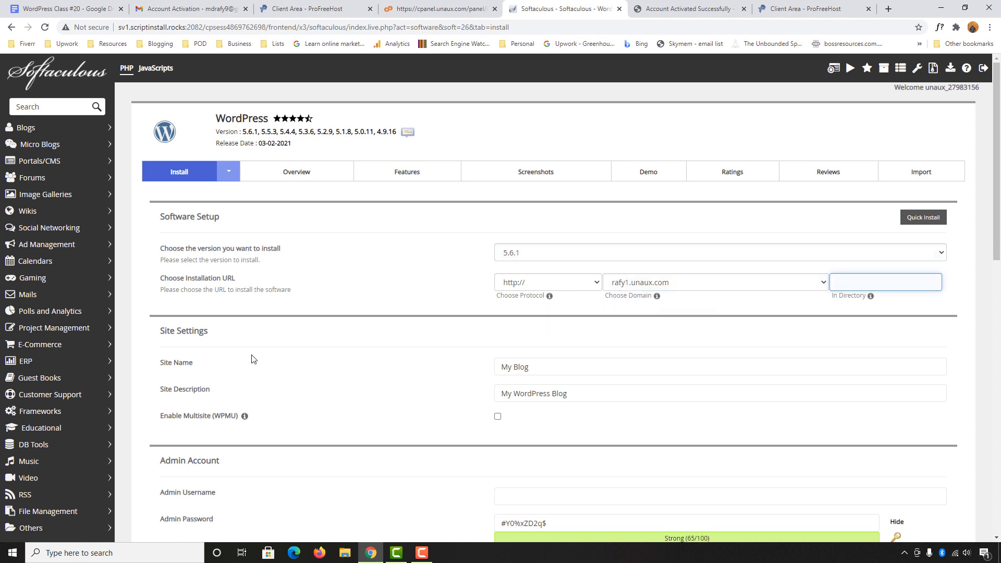
{"action": "scroll", "coordinate": [276, 365], "scroll_direction": "down", "scroll_amount": 1}
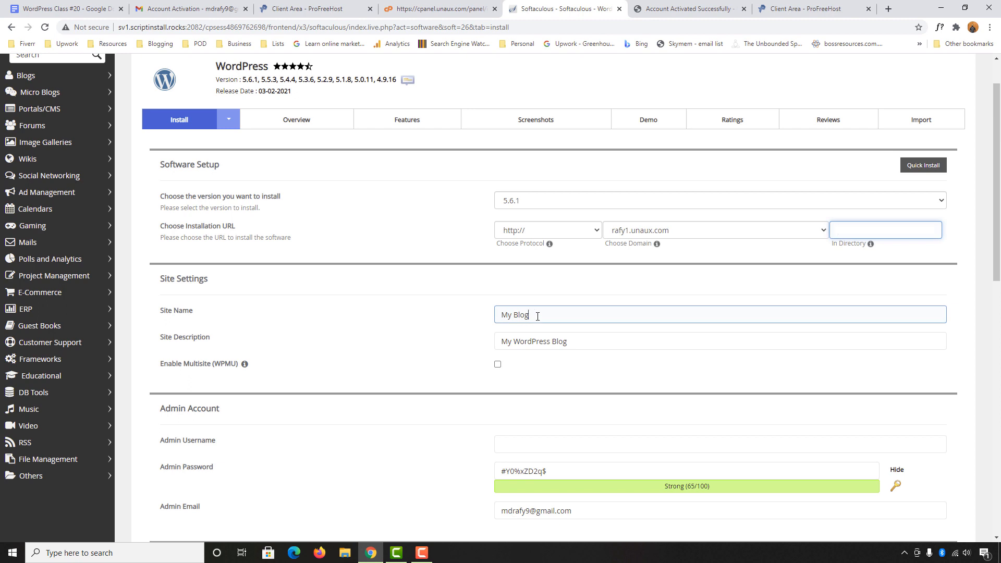
Name the site 'Free Website for Practice' with description 'This is the website with free domain and hosting'
{"action": "left_click_drag", "start_coordinate": [538, 316], "coordinate": [481, 315]}
{"action": "type", "text": "Free Website for Practice"}
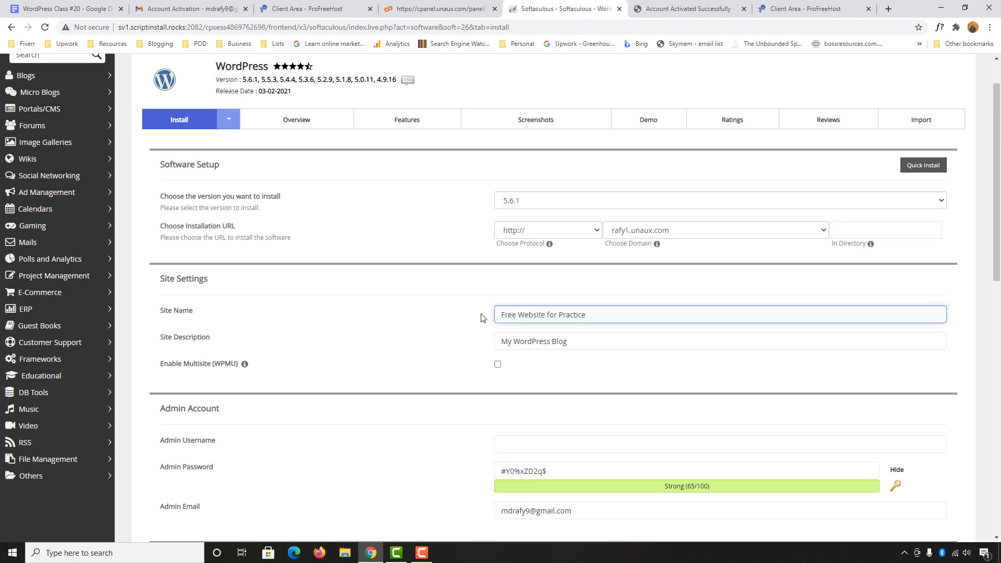
{"action": "left_click_drag", "start_coordinate": [597, 335], "coordinate": [407, 348]}
{"action": "type", "text": "Thi"}
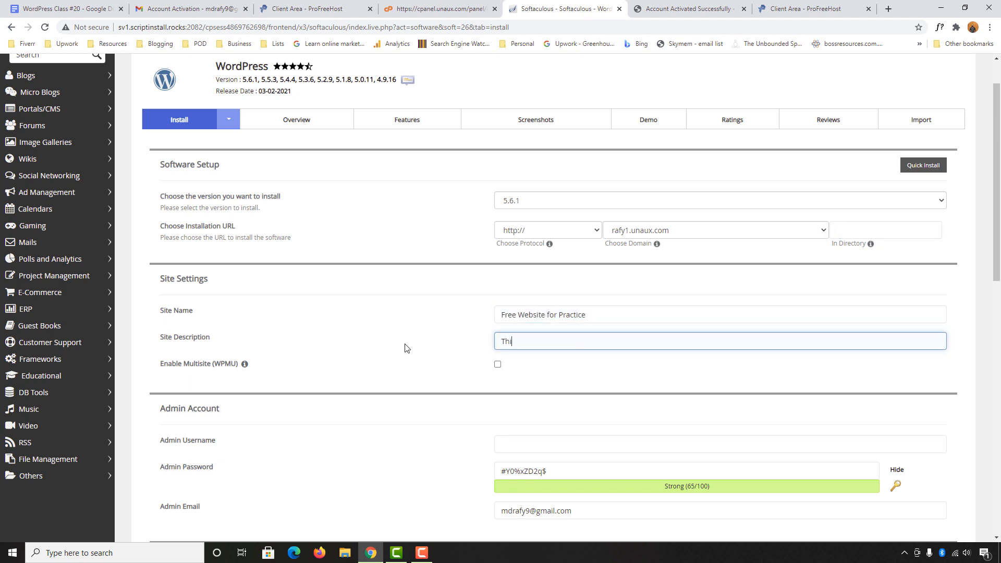
{"action": "type", "text": "s is the website with free domain and hosting"}
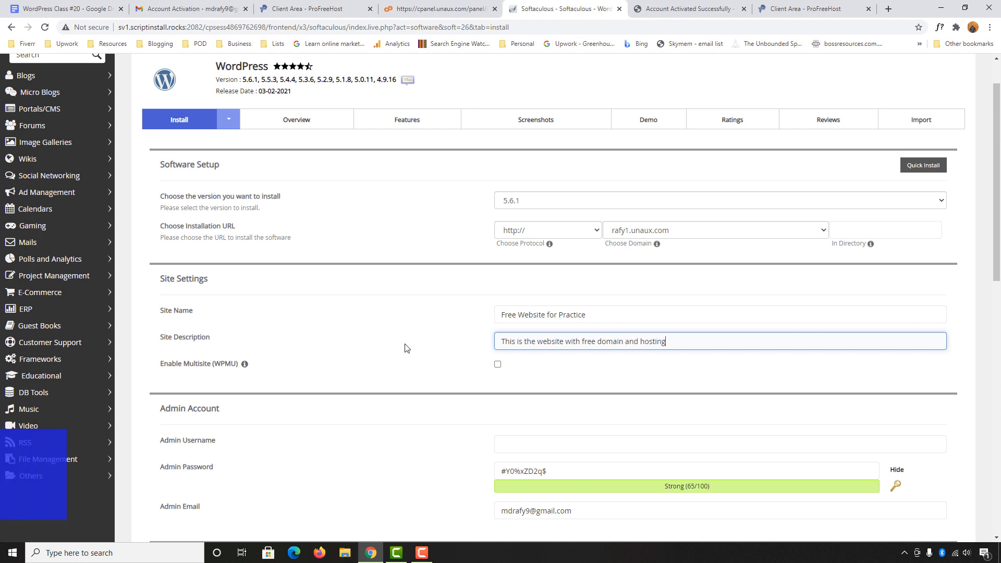
Enter the admin username and password, then install WordPress
{"action": "scroll", "coordinate": [309, 412], "scroll_direction": "down", "scroll_amount": 3}
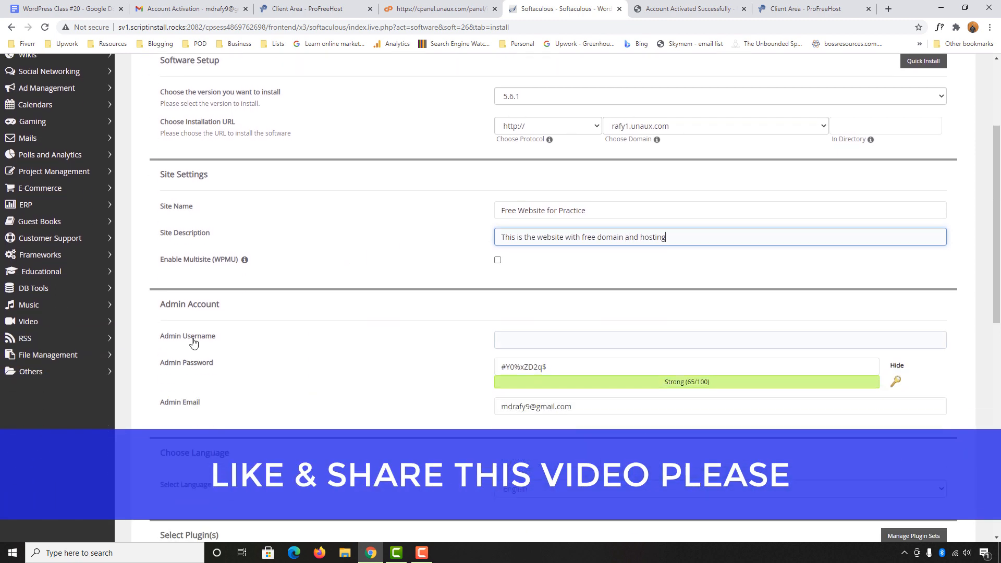
{"action": "left_click", "coordinate": [541, 288]}
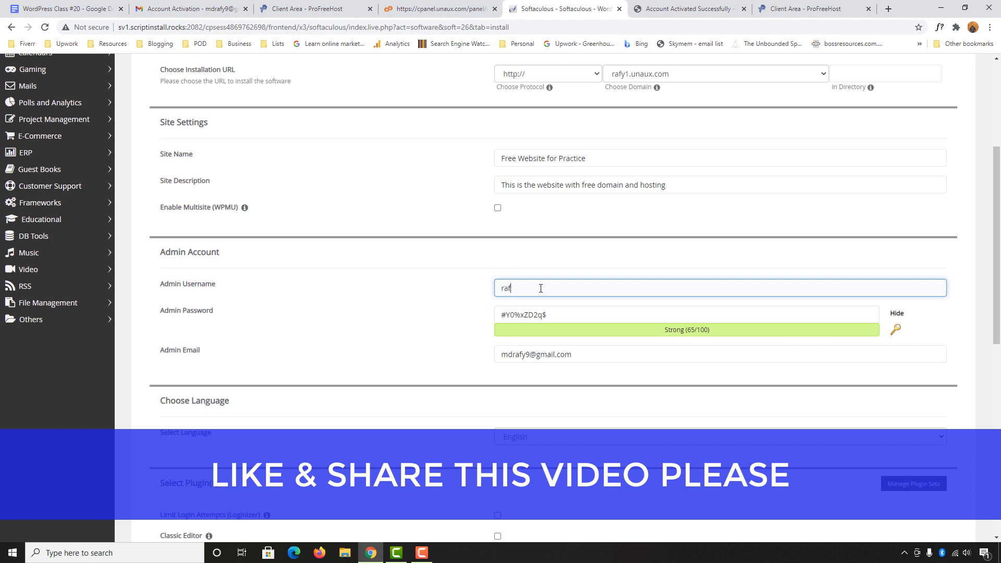
{"action": "type", "text": "rafy"}
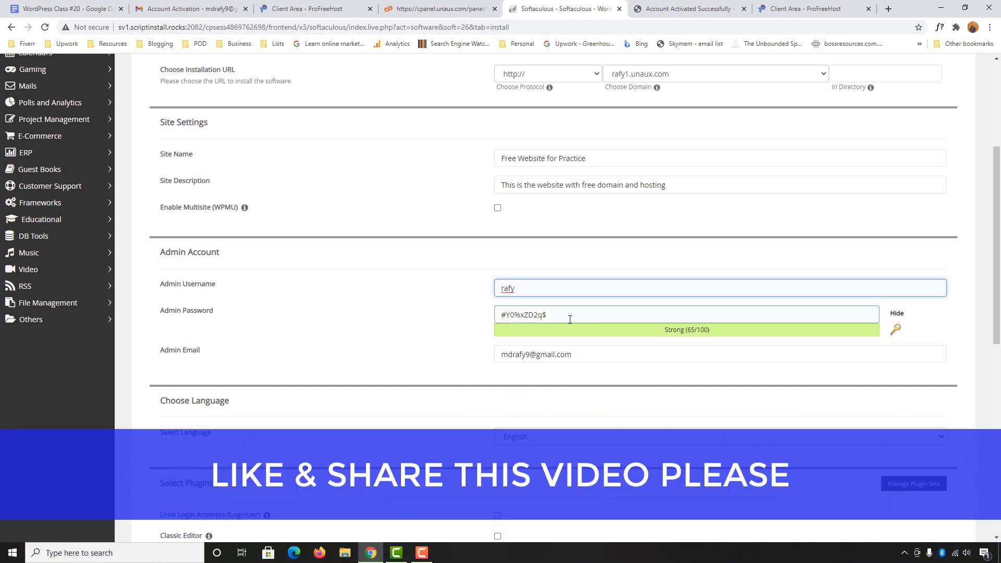
{"action": "key", "text": "Tab"}
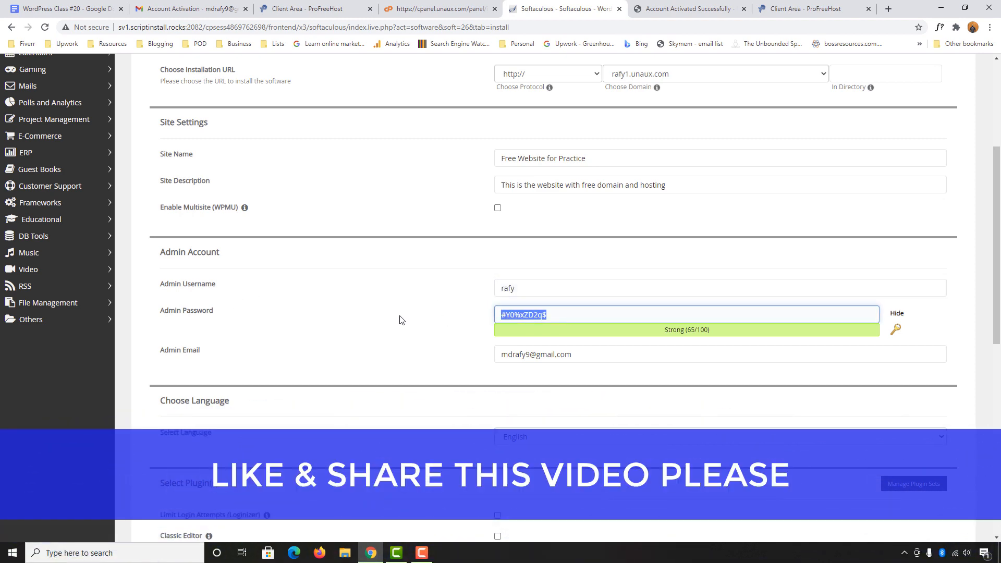
{"action": "type", "text": "1234567"}
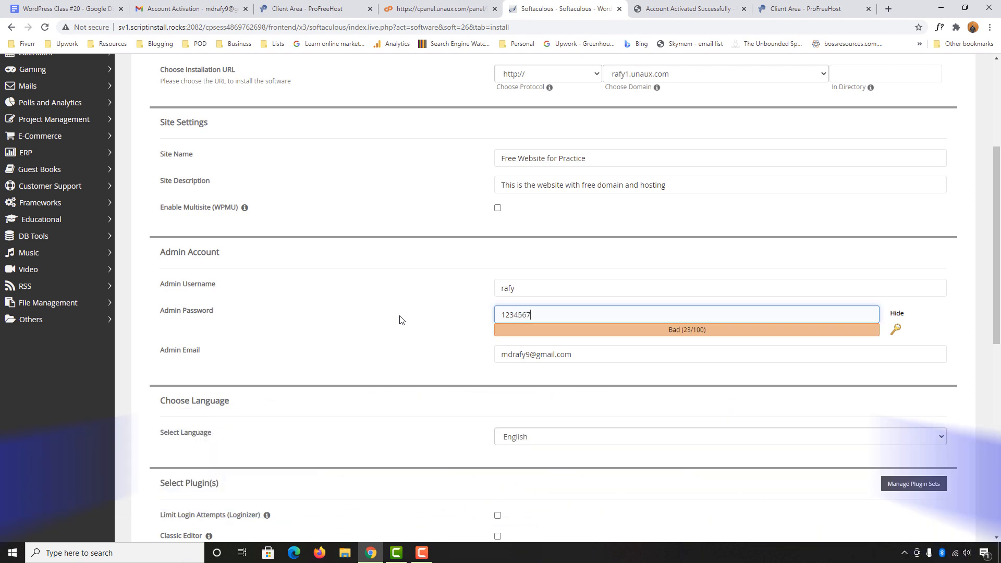
{"action": "type", "text": "89@"}
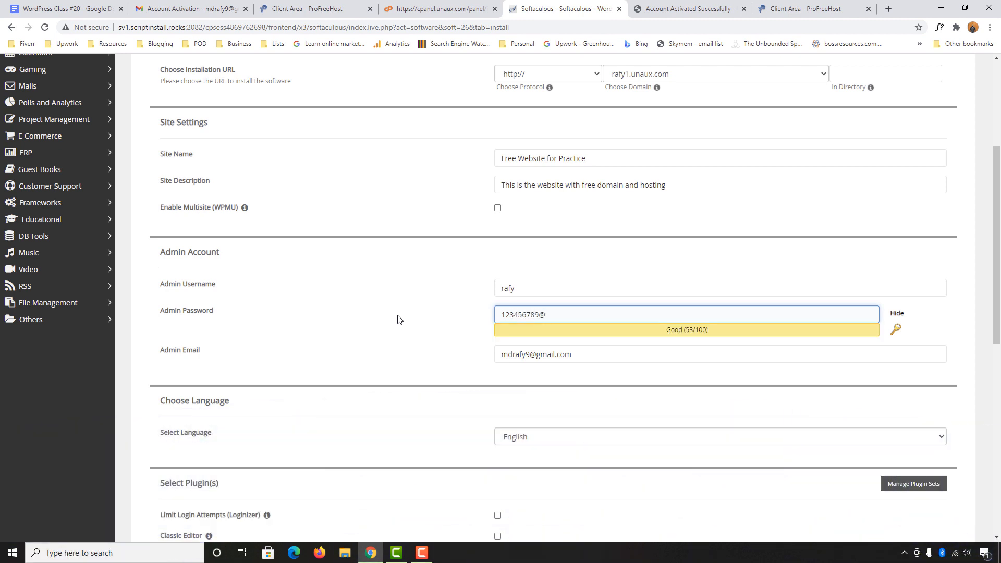
{"action": "left_click", "coordinate": [397, 319]}
{"action": "scroll", "coordinate": [396, 320], "scroll_direction": "down", "scroll_amount": 3}
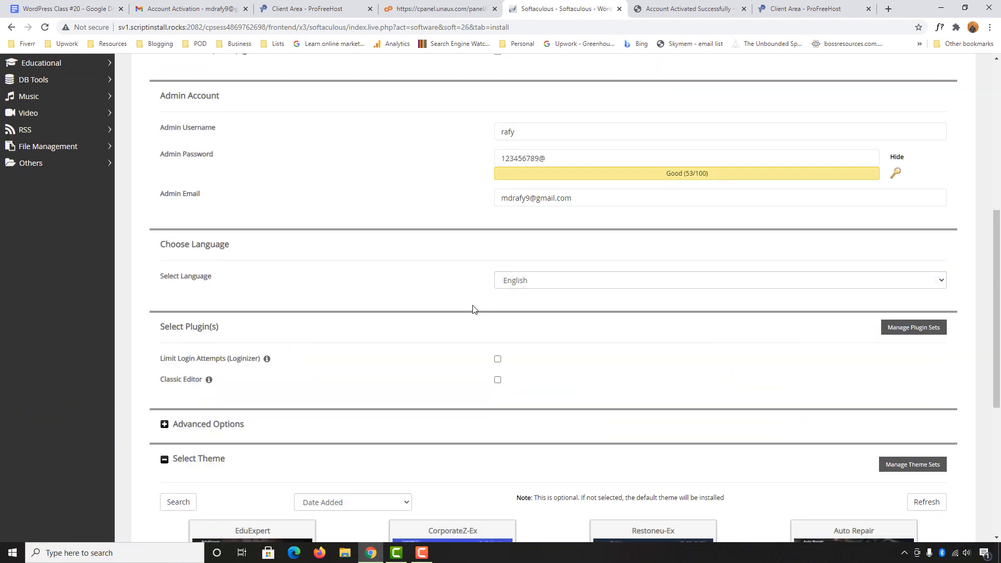
{"action": "scroll", "coordinate": [365, 323], "scroll_direction": "down", "scroll_amount": 1}
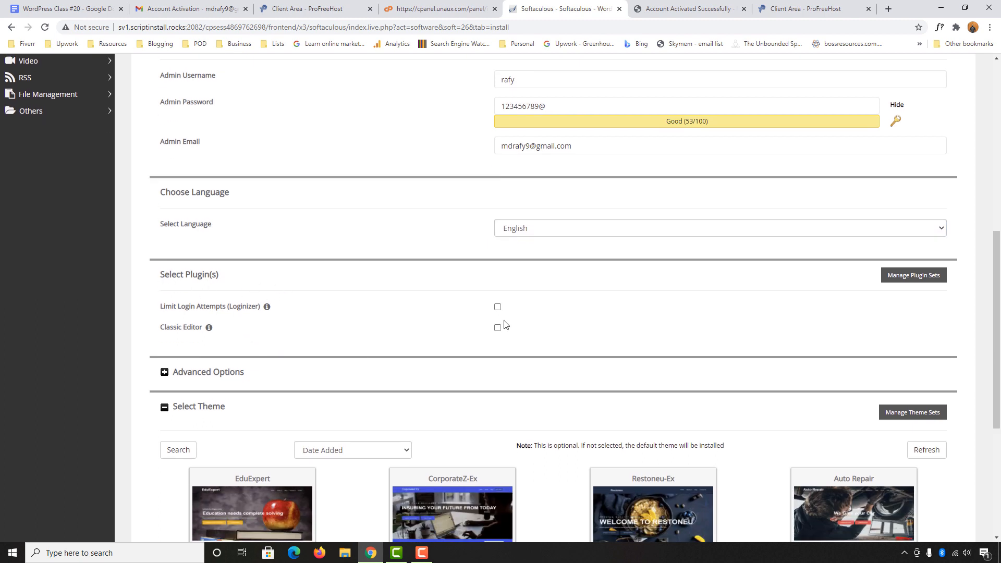
{"action": "scroll", "coordinate": [510, 308], "scroll_direction": "down", "scroll_amount": 4}
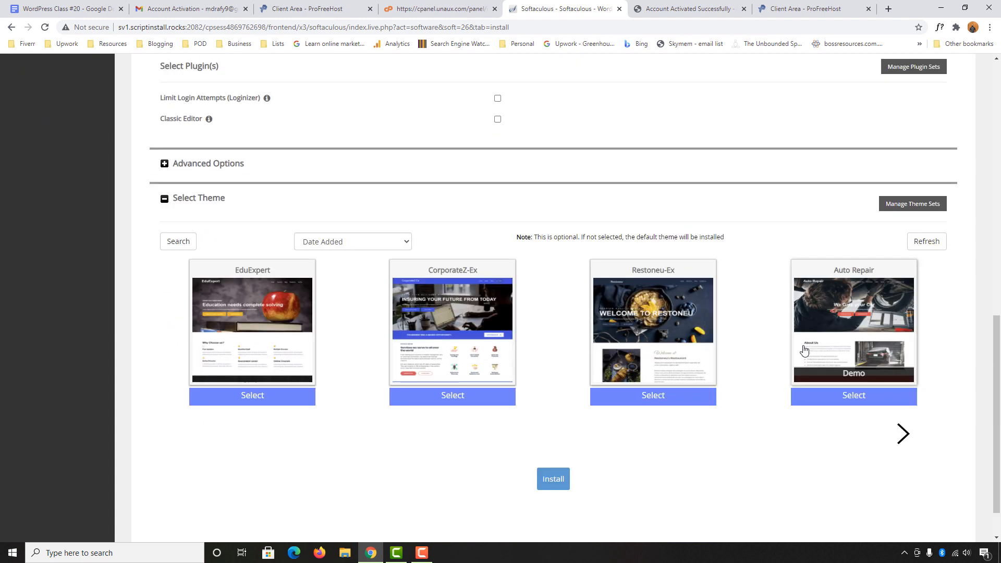
{"action": "left_click", "coordinate": [556, 487]}
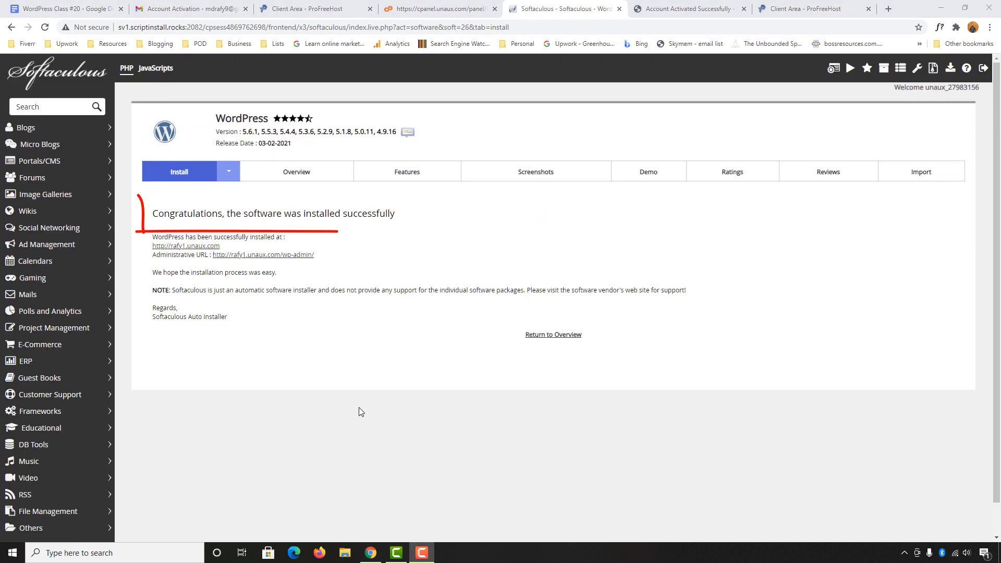
Open the WordPress admin dashboard for Free Website for Practice
{"action": "left_click", "coordinate": [223, 256]}
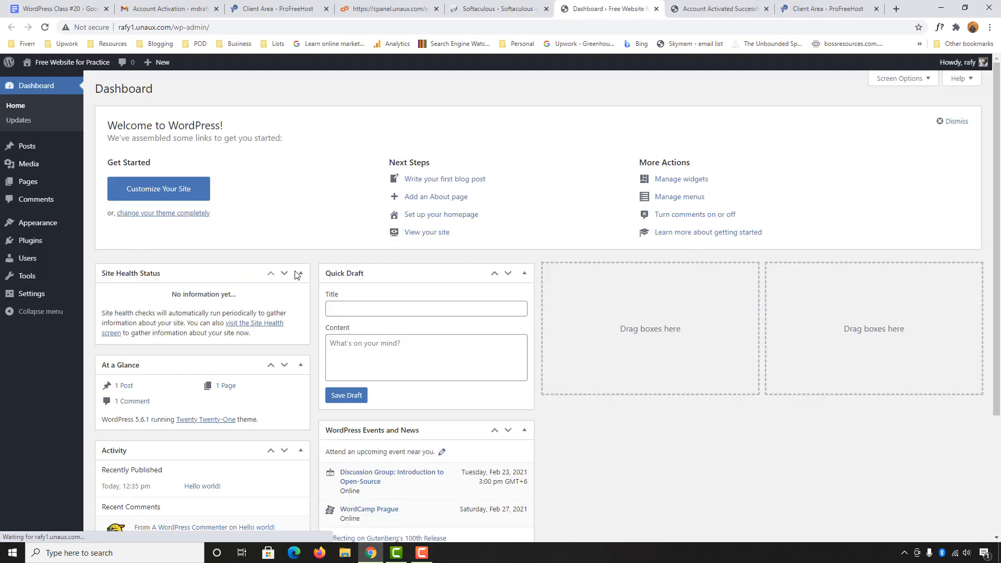
{"action": "scroll", "coordinate": [139, 276], "scroll_direction": "down", "scroll_amount": 2}
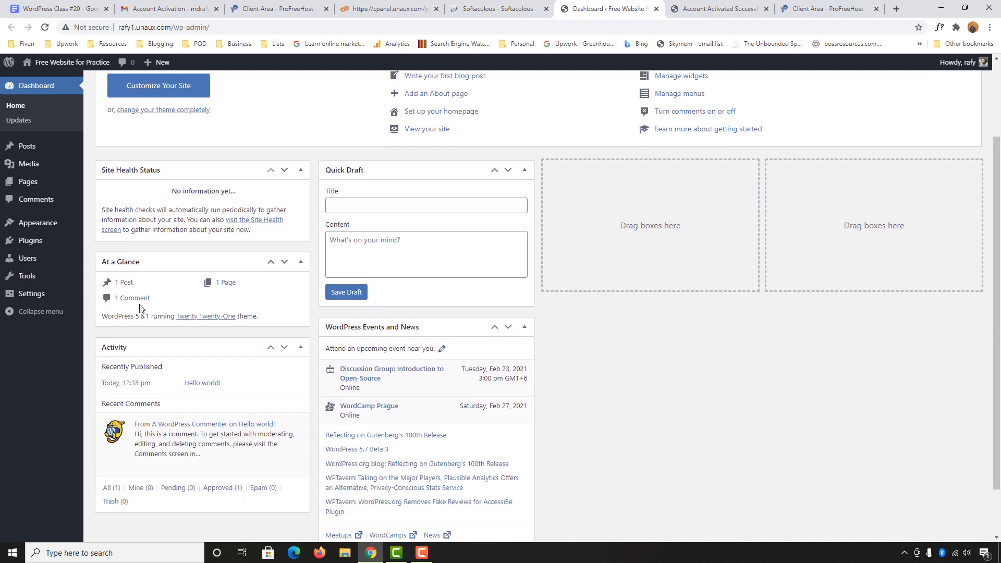
{"action": "scroll", "coordinate": [156, 292], "scroll_direction": "up", "scroll_amount": 2}
View the live site in a new tab and highlight its note about deleting the html file
{"action": "mouse_move", "coordinate": [58, 63]}
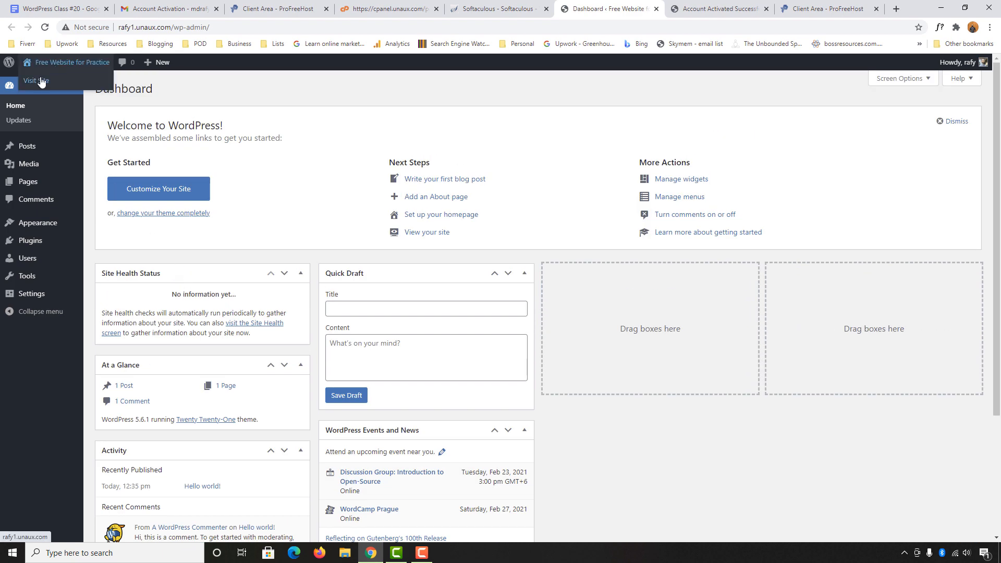
{"action": "right_click", "coordinate": [40, 80]}
{"action": "left_click", "coordinate": [67, 85]}
{"action": "left_click", "coordinate": [617, 7]}
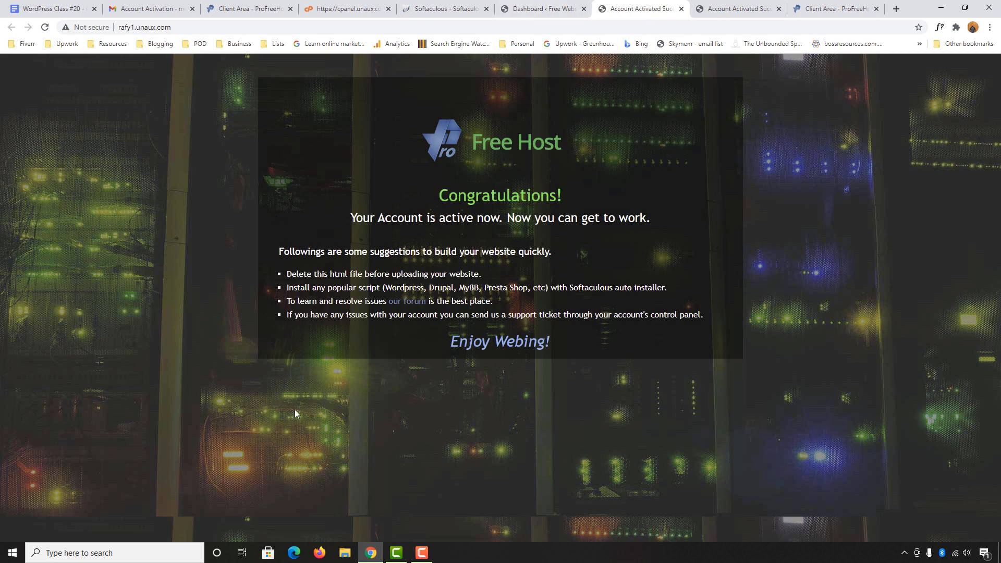
{"action": "left_click_drag", "start_coordinate": [286, 274], "coordinate": [479, 274]}
Delete index2.html from htdocs in Monsta File Manager, then return to the WordPress dashboard
{"action": "left_click", "coordinate": [335, 6]}
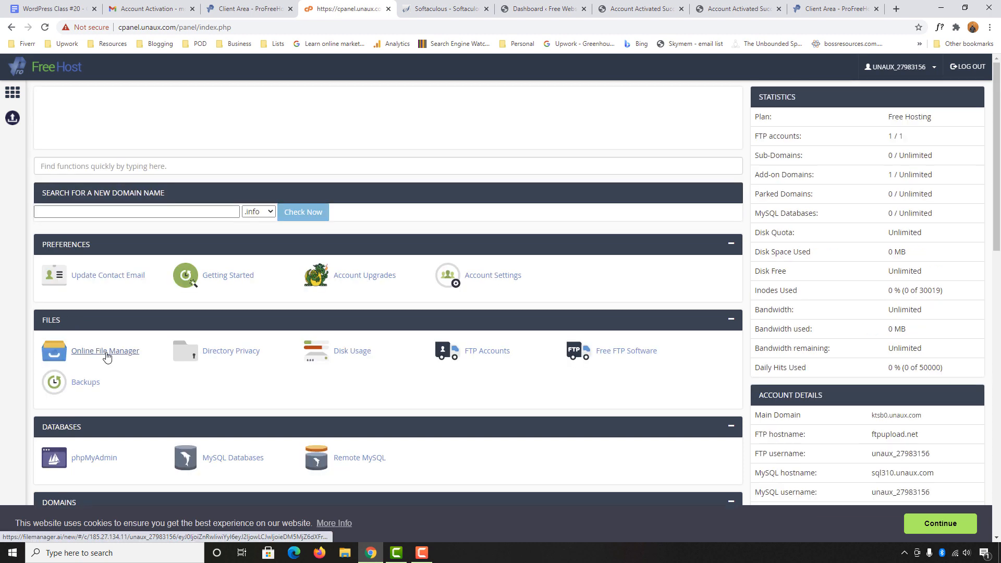
{"action": "left_click", "coordinate": [104, 357]}
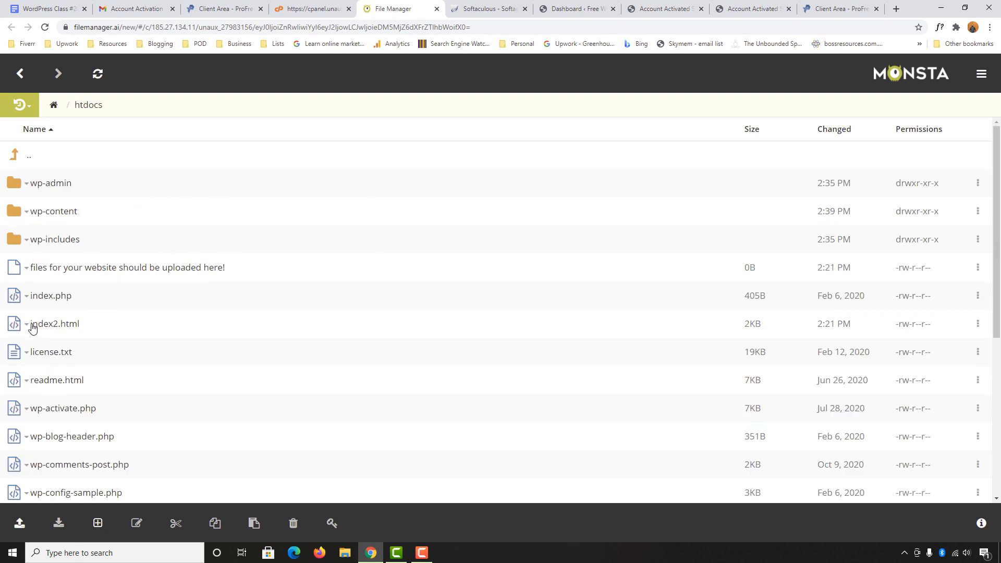
{"action": "scroll", "coordinate": [77, 328], "scroll_direction": "down", "scroll_amount": 1}
{"action": "right_click", "coordinate": [54, 276]}
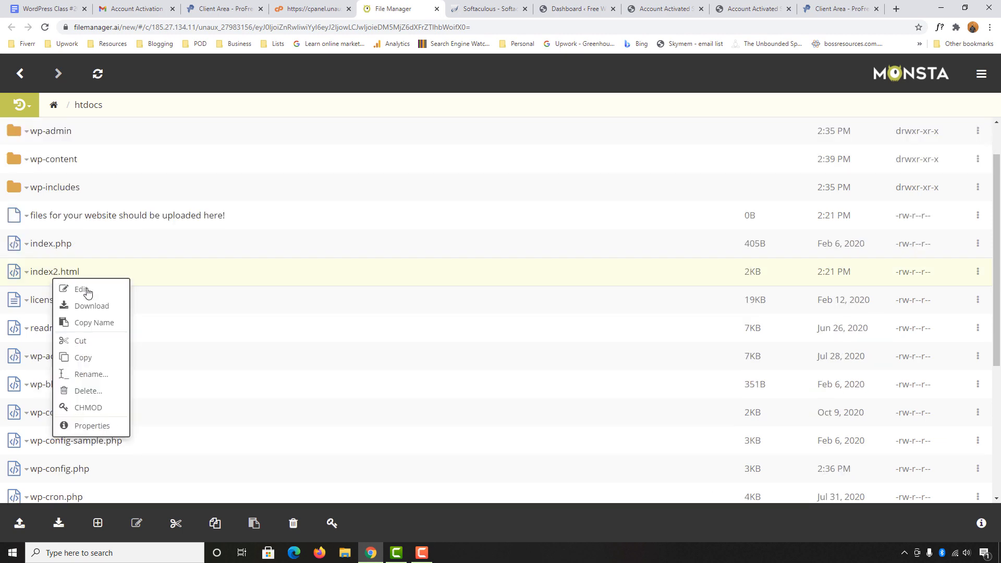
{"action": "left_click", "coordinate": [87, 392]}
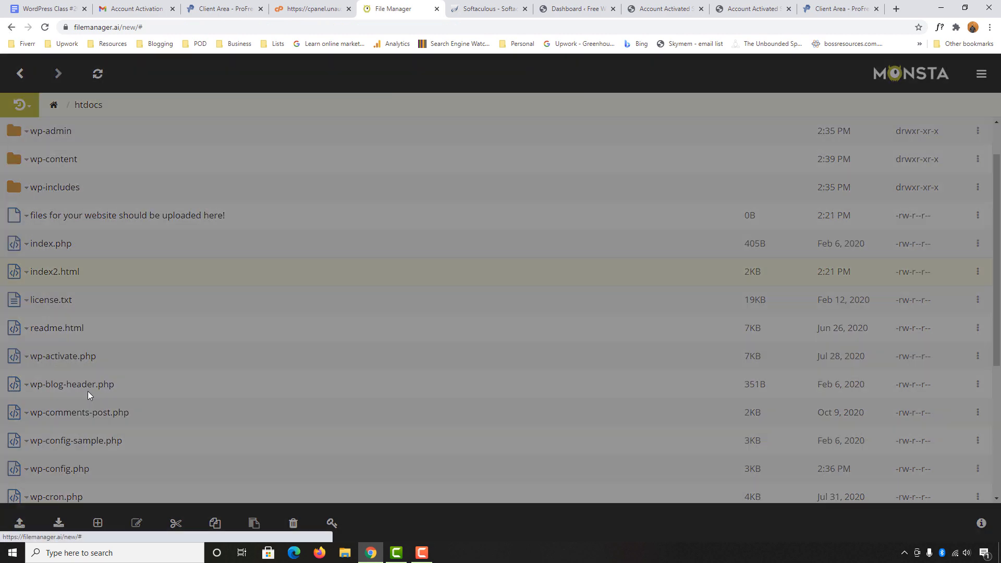
{"action": "left_click", "coordinate": [635, 145]}
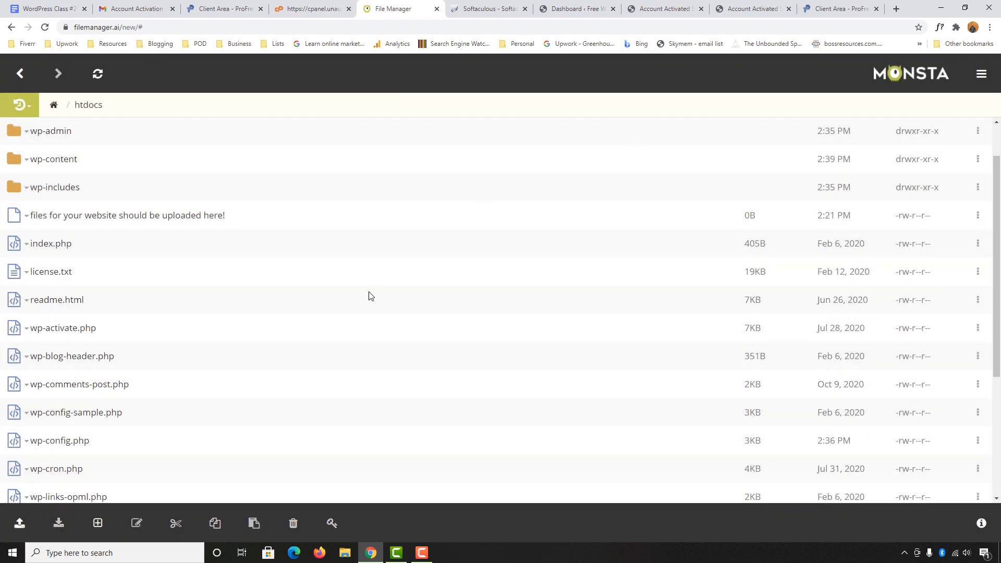
{"action": "left_click", "coordinate": [589, 6]}
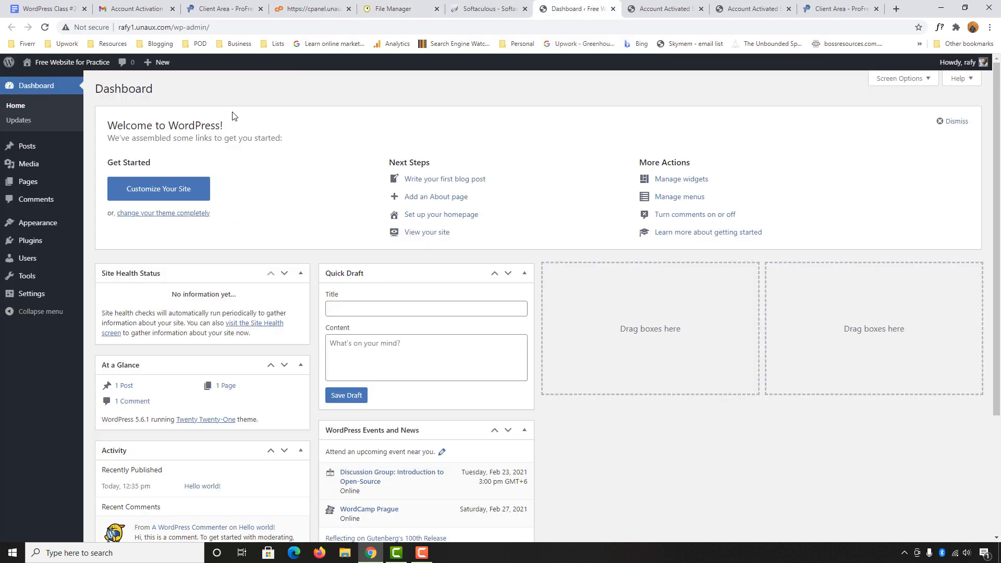
Check the live site in a new tab, then return to the admin dashboard
{"action": "mouse_move", "coordinate": [62, 62]}
{"action": "right_click", "coordinate": [41, 81]}
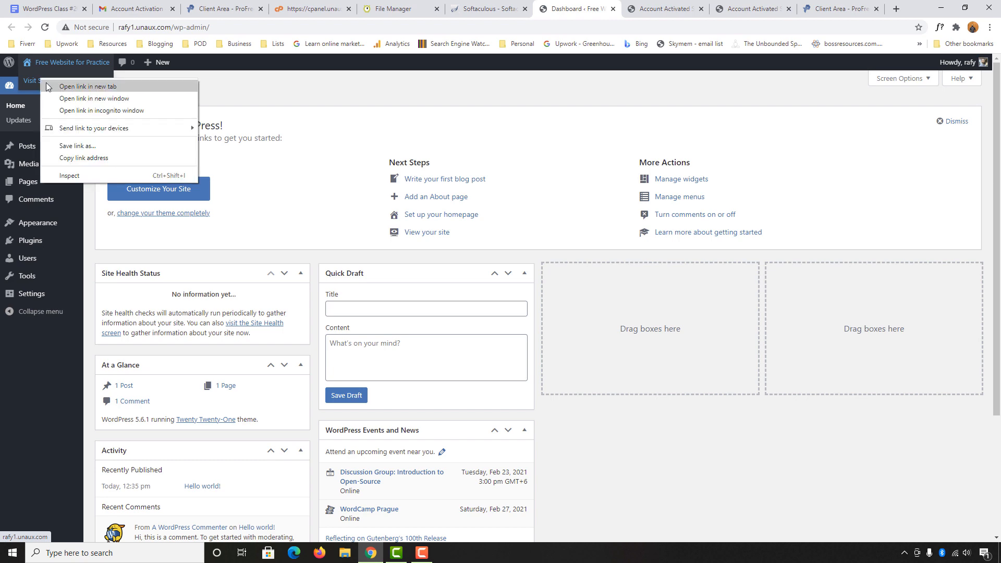
{"action": "left_click", "coordinate": [88, 86]}
{"action": "left_click", "coordinate": [604, 11]}
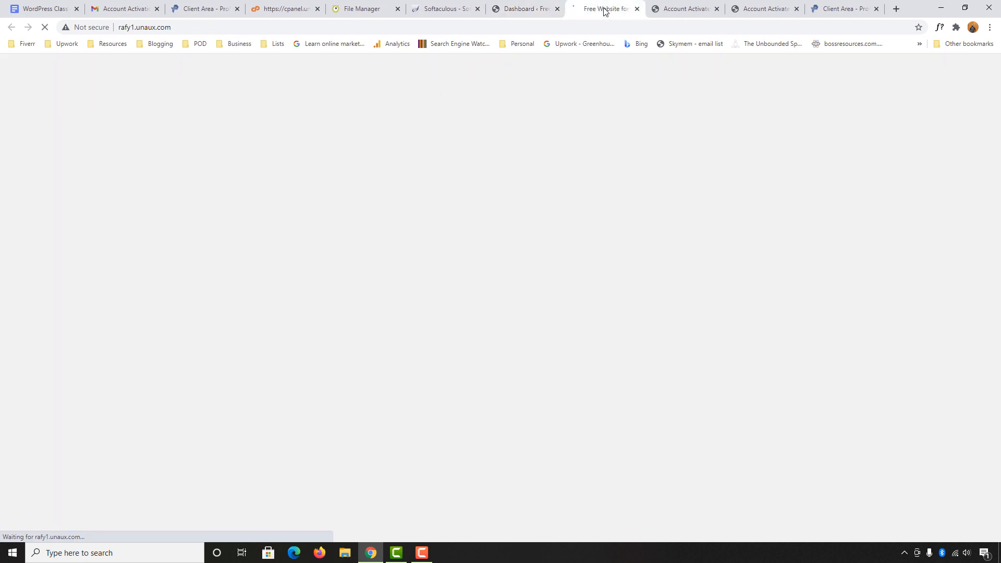
{"action": "left_click", "coordinate": [524, 9]}
Install the Kadence theme from the Popular themes list and activate it
{"action": "mouse_move", "coordinate": [33, 225]}
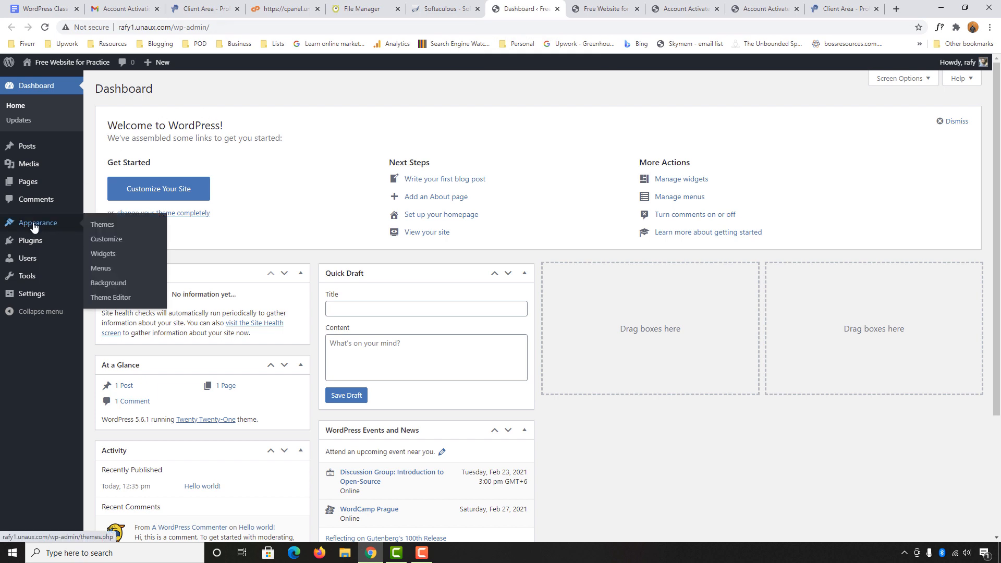
{"action": "left_click", "coordinate": [93, 228]}
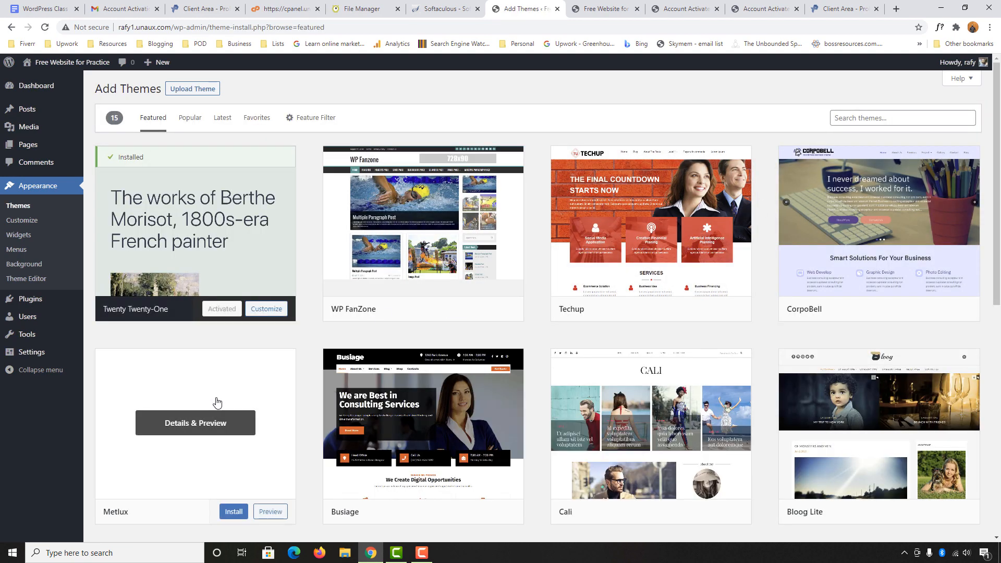
{"action": "left_click", "coordinate": [189, 121]}
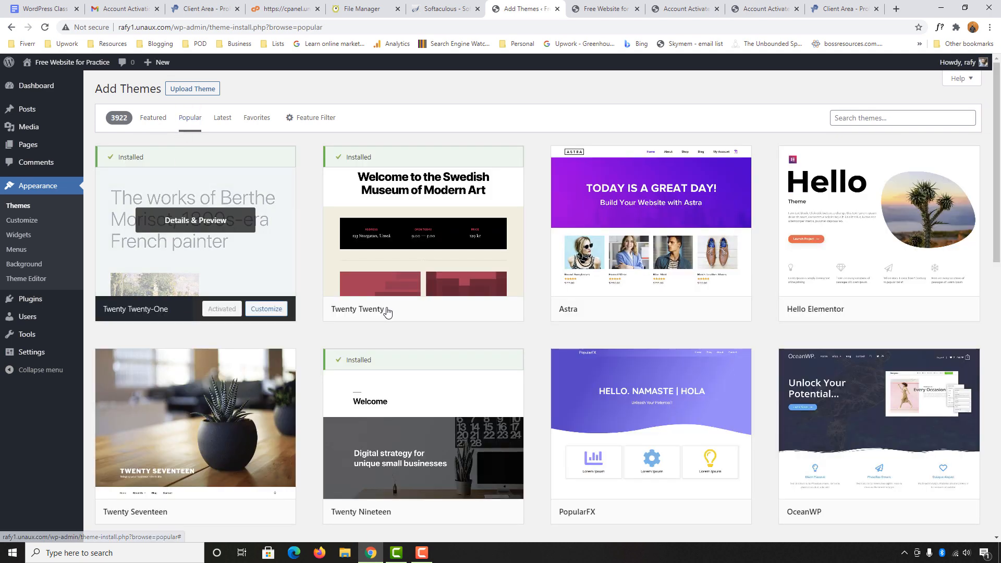
{"action": "scroll", "coordinate": [950, 256], "scroll_direction": "down", "scroll_amount": 2}
{"action": "scroll", "coordinate": [952, 266], "scroll_direction": "down", "scroll_amount": 5}
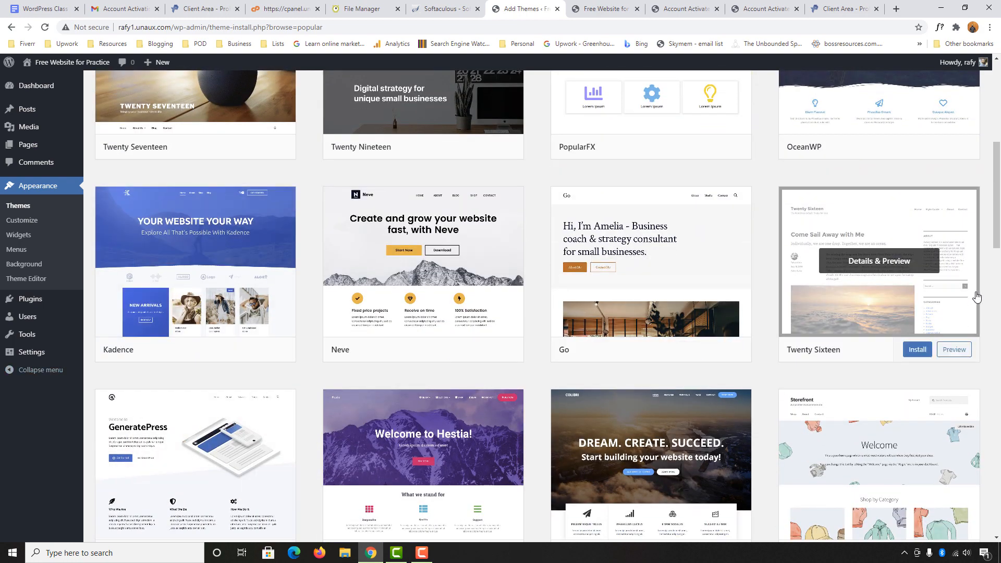
{"action": "mouse_move", "coordinate": [126, 320]}
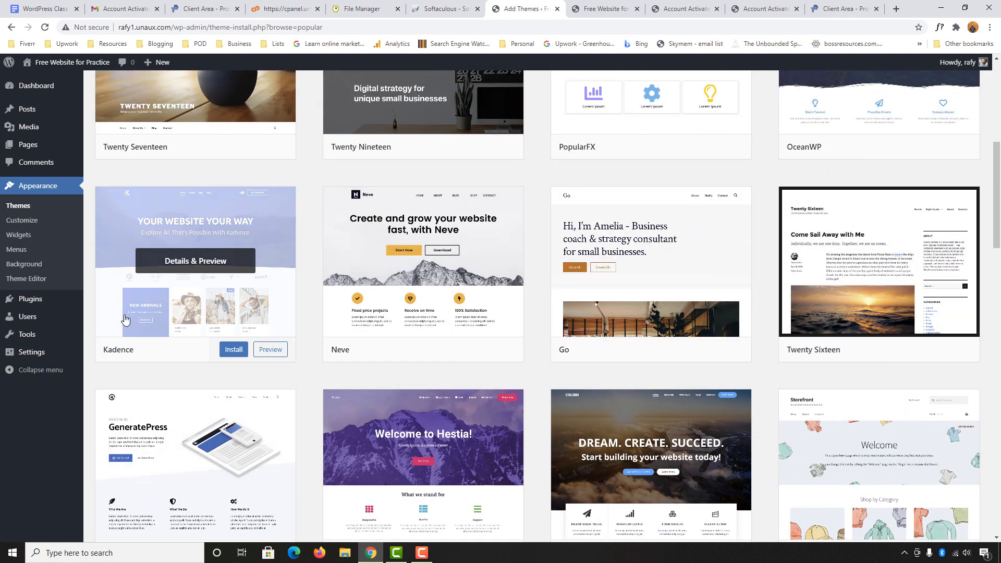
{"action": "left_click", "coordinate": [229, 350]}
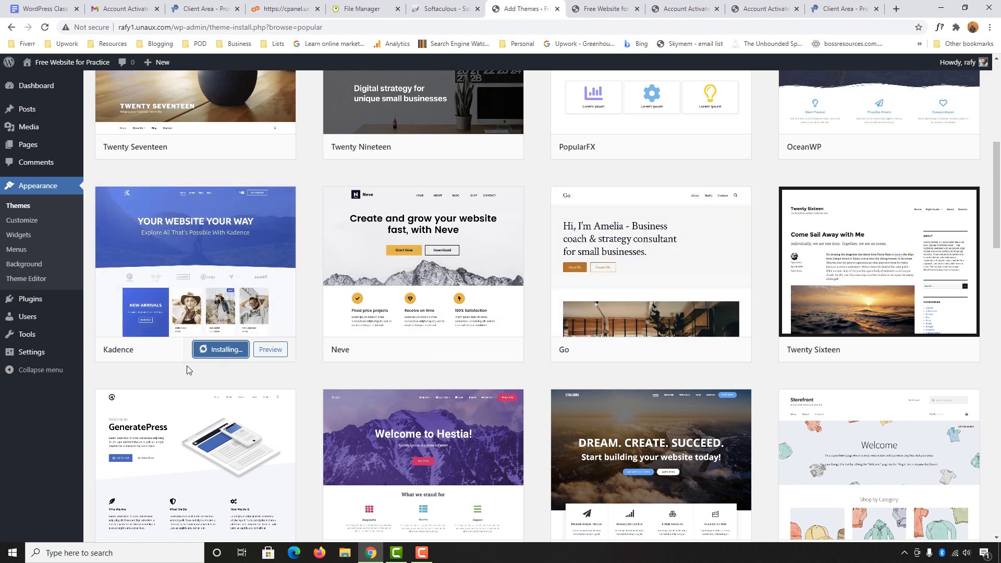
{"action": "left_click", "coordinate": [217, 353]}
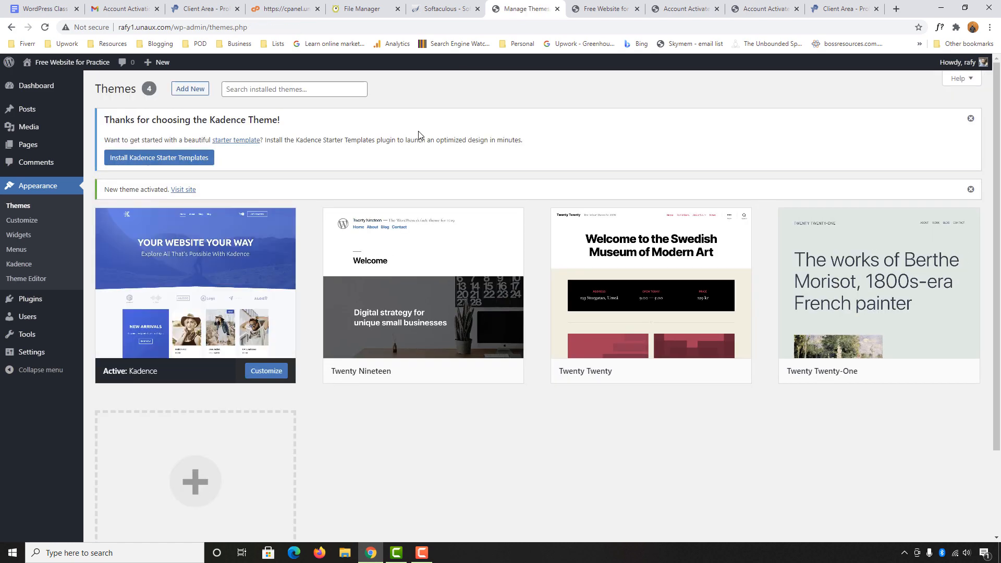
Install Kadence Starter Templates, choose Elementor, and open the Control B template for import
{"action": "left_click", "coordinate": [154, 162]}
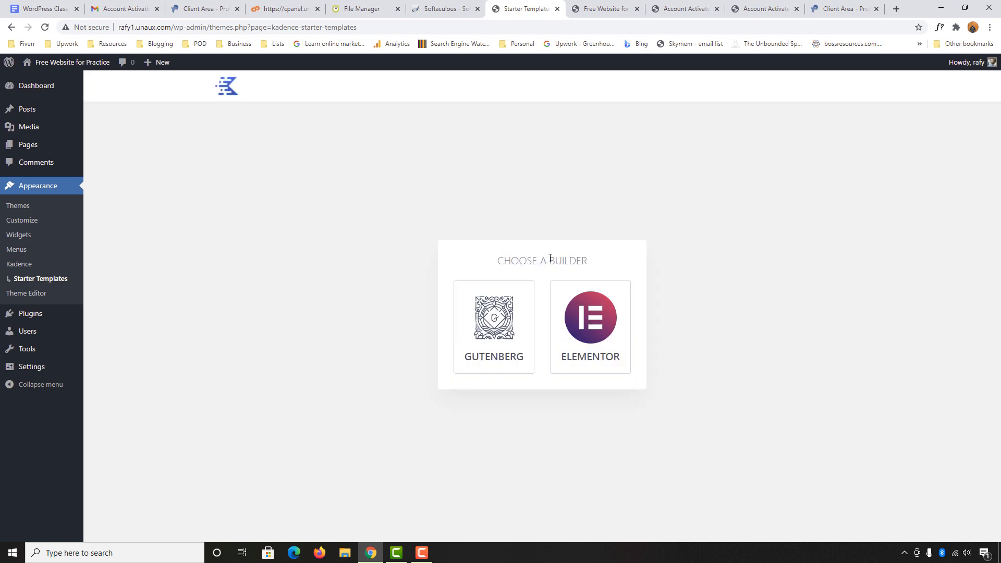
{"action": "left_click", "coordinate": [599, 330]}
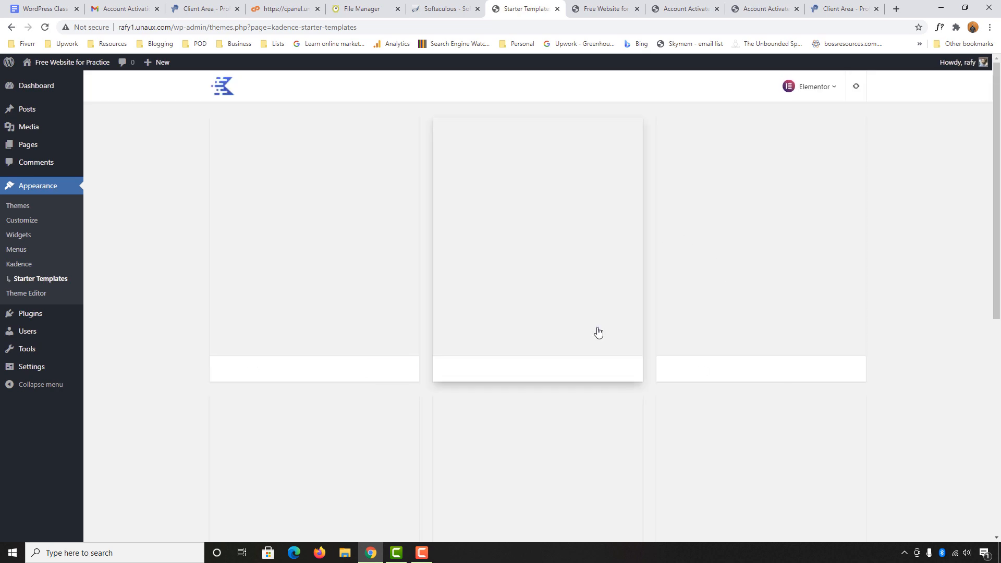
{"action": "scroll", "coordinate": [999, 322], "scroll_direction": "down", "scroll_amount": 5}
{"action": "scroll", "coordinate": [959, 307], "scroll_direction": "up", "scroll_amount": 5}
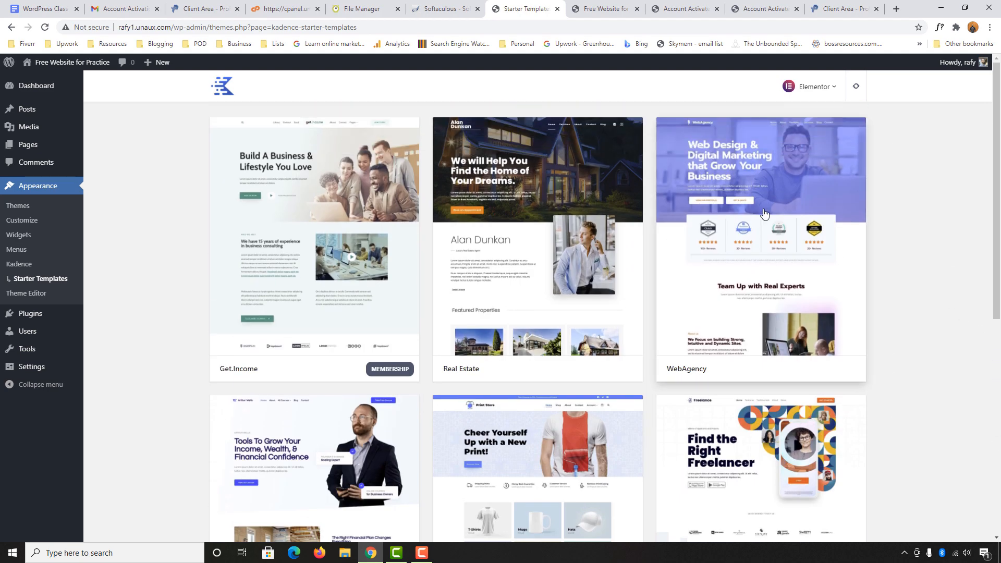
{"action": "scroll", "coordinate": [324, 224], "scroll_direction": "down", "scroll_amount": 8}
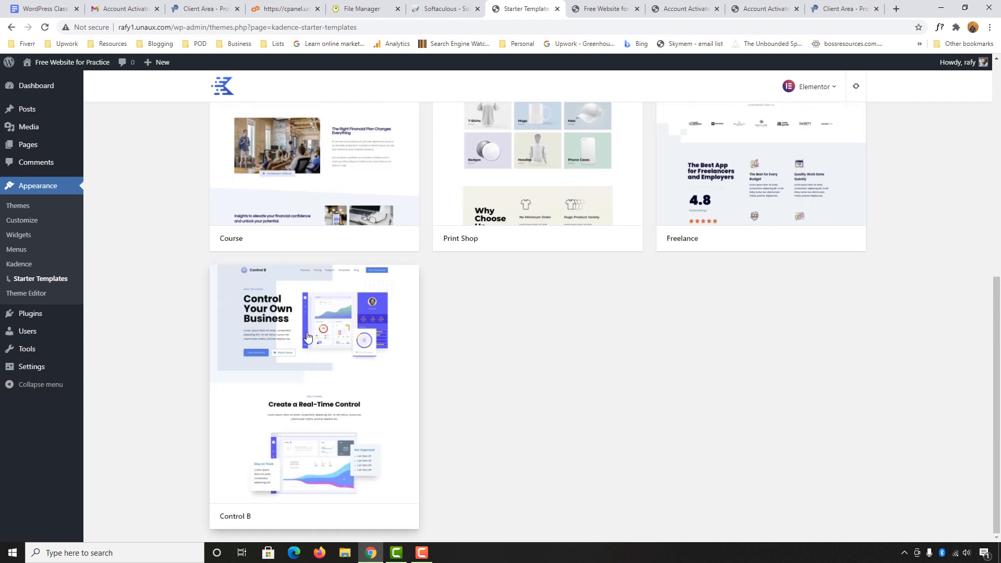
{"action": "left_click", "coordinate": [300, 367]}
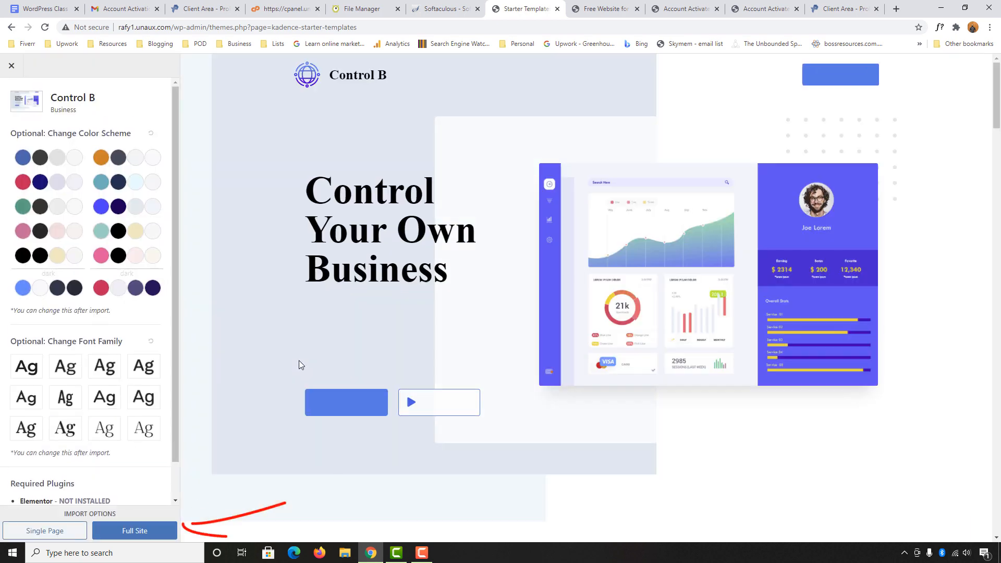
Import the Control B template as a full site, then view the finished site
{"action": "left_click", "coordinate": [117, 532]}
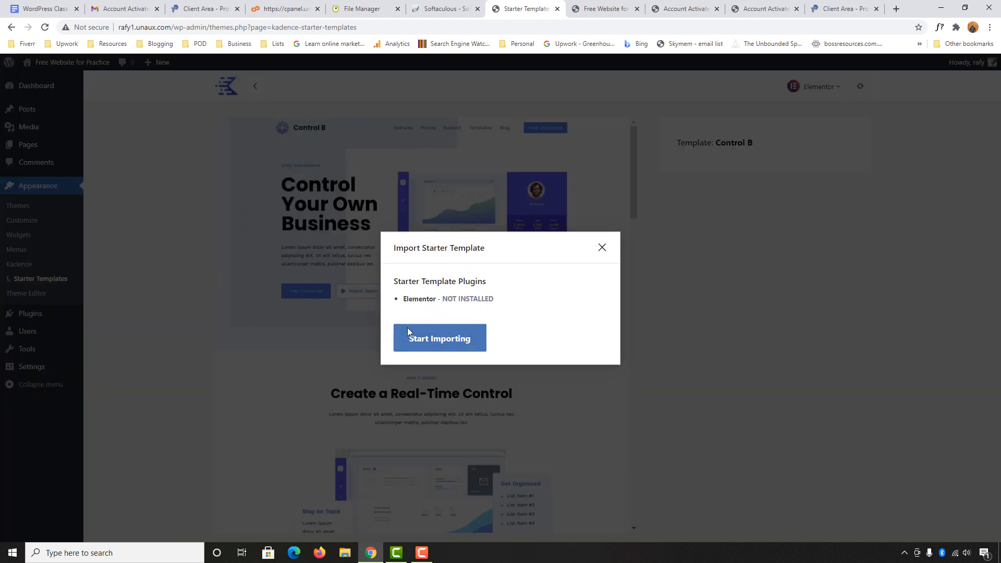
{"action": "left_click", "coordinate": [446, 346]}
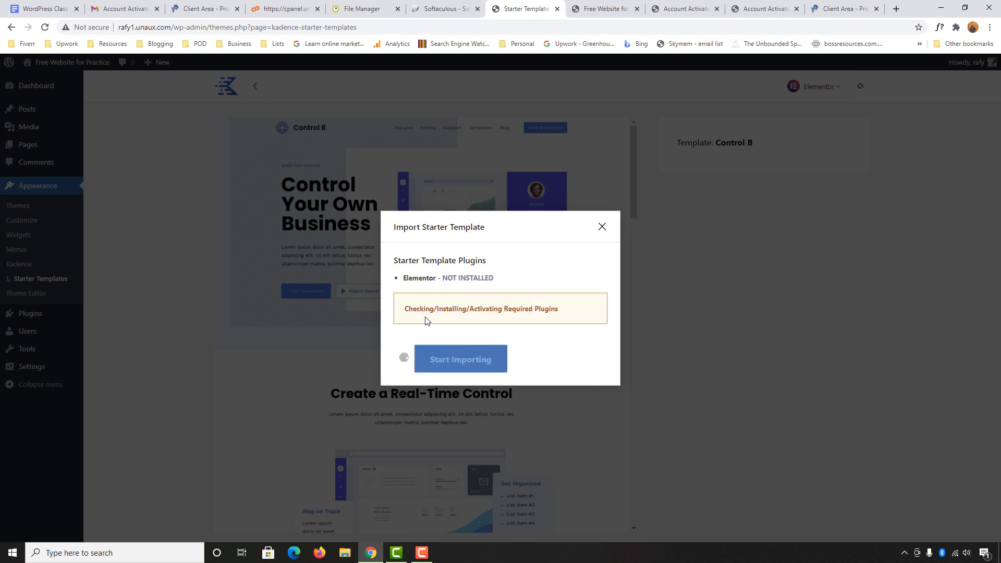
{"action": "double_click", "coordinate": [419, 278]}
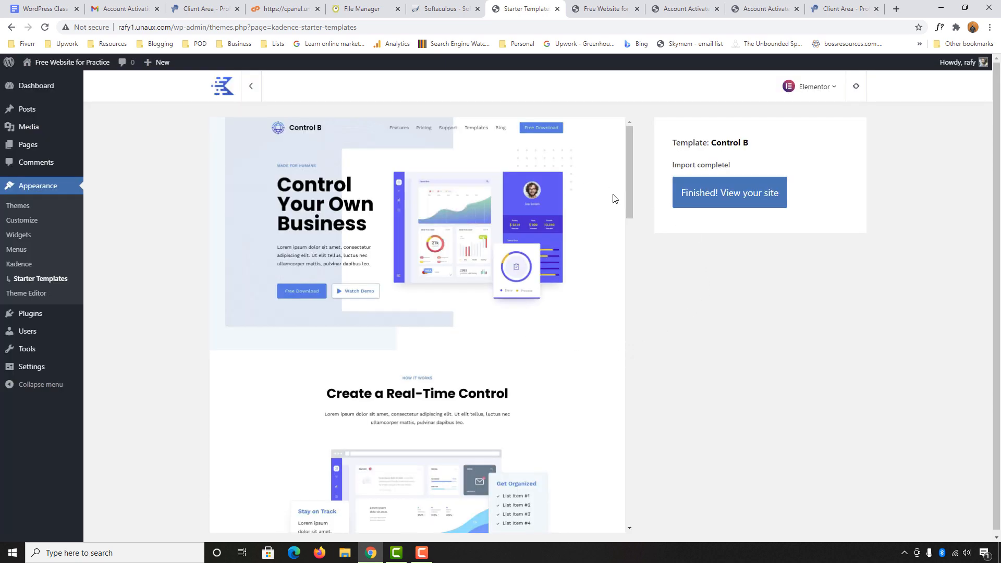
{"action": "left_click", "coordinate": [720, 194]}
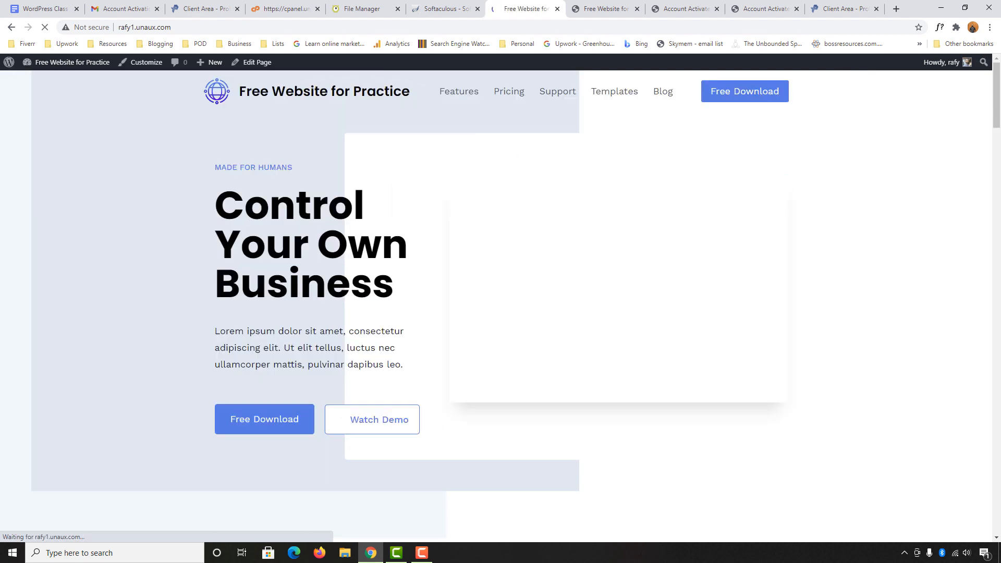
Scroll through the live homepage to review its hero, Monitoring, Asset Management and Digital Twins sections
{"action": "scroll", "coordinate": [151, 357], "scroll_direction": "down", "scroll_amount": 5}
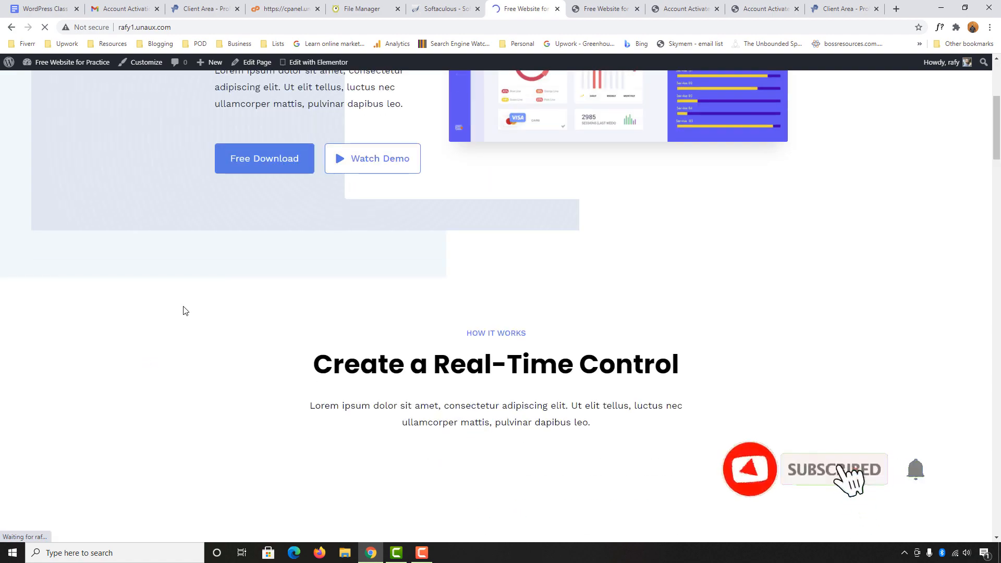
{"action": "scroll", "coordinate": [183, 308], "scroll_direction": "up", "scroll_amount": 5}
{"action": "scroll", "coordinate": [391, 317], "scroll_direction": "down", "scroll_amount": 14}
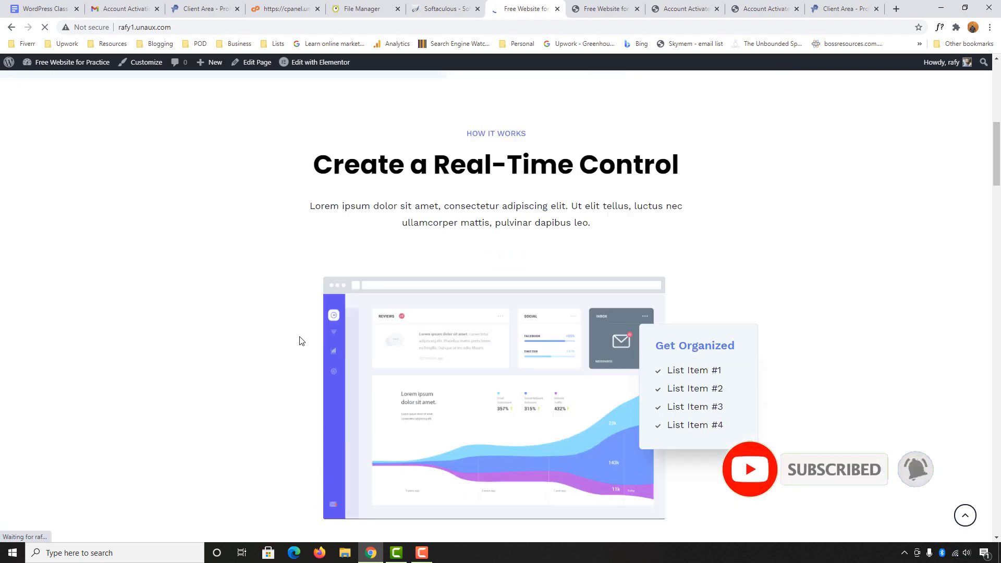
{"action": "scroll", "coordinate": [167, 407], "scroll_direction": "down", "scroll_amount": 10}
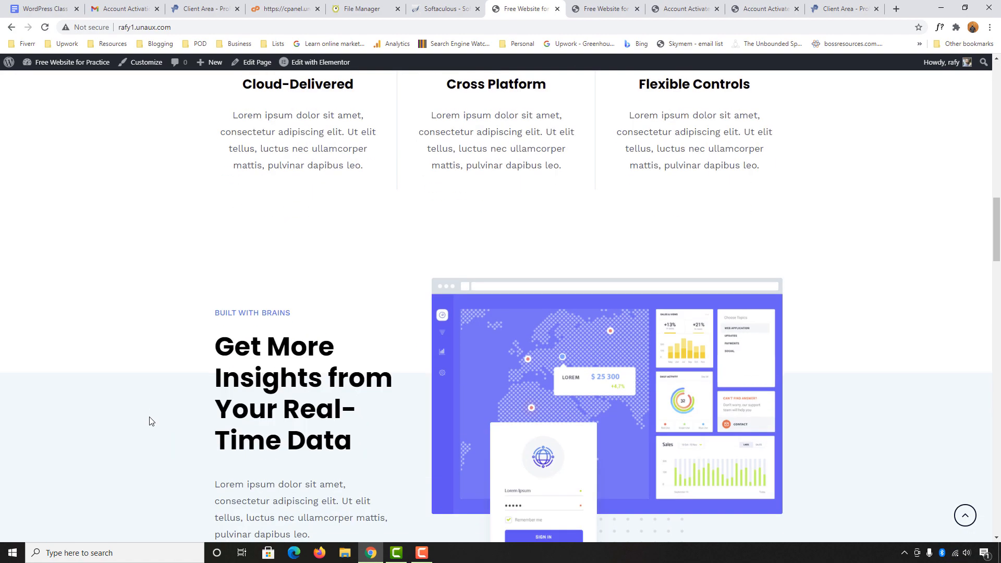
{"action": "scroll", "coordinate": [120, 399], "scroll_direction": "down", "scroll_amount": 5}
{"action": "scroll", "coordinate": [83, 391], "scroll_direction": "up", "scroll_amount": 20}
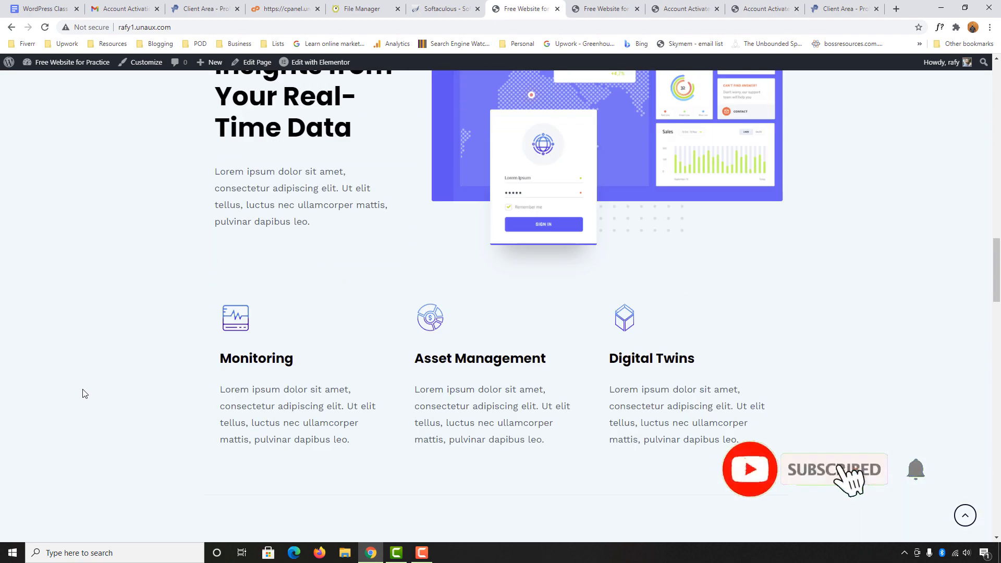
{"action": "scroll", "coordinate": [83, 379], "scroll_direction": "up", "scroll_amount": 2}
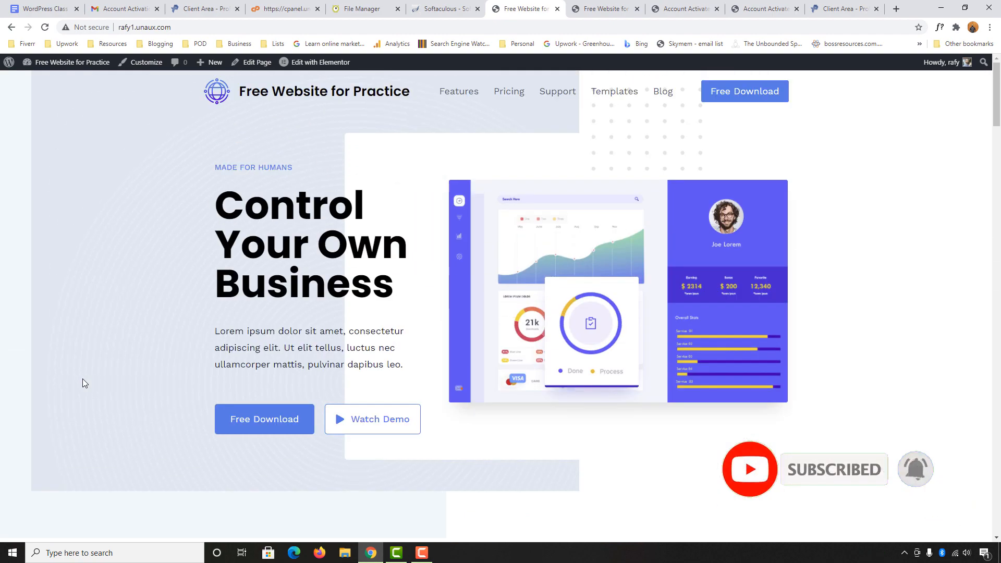